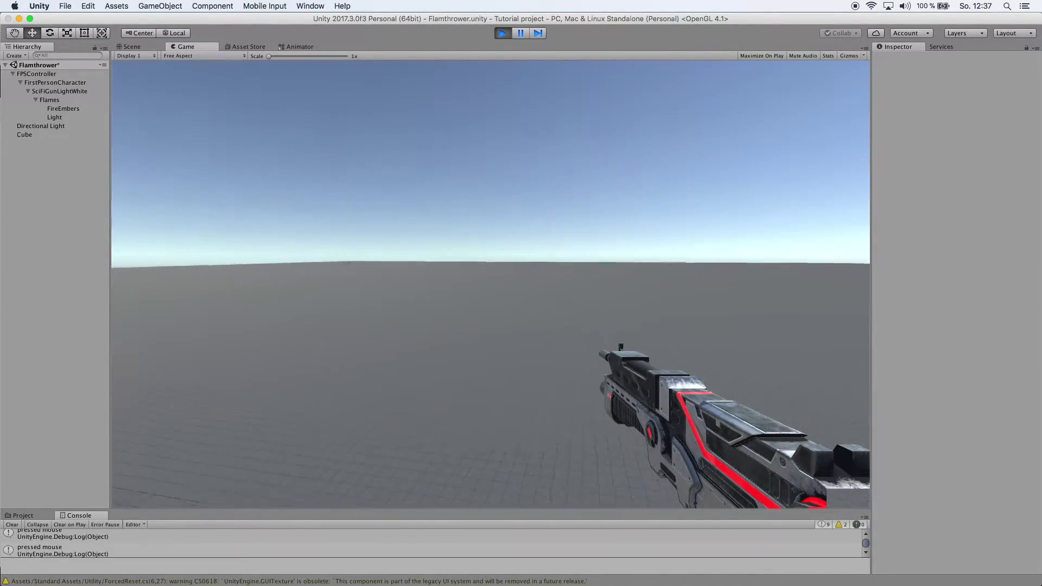
- Look around in the running game to preview the first-person view with the sci-fi gun
{"action": "left_click_drag", "start_coordinate": [490, 285], "coordinate": [491, 285]}
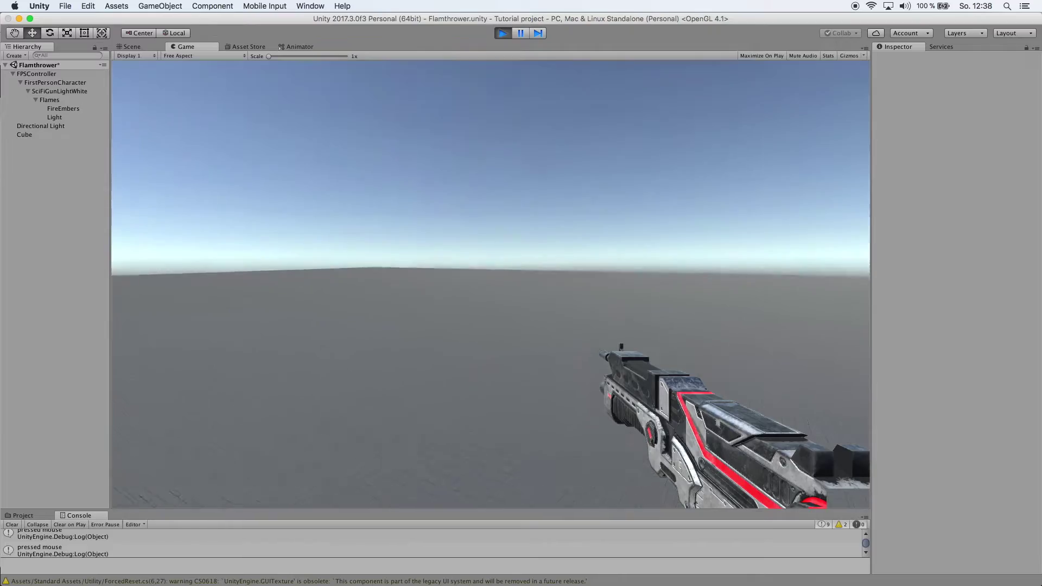
{"action": "left_click_drag", "start_coordinate": [490, 284], "coordinate": [491, 285]}
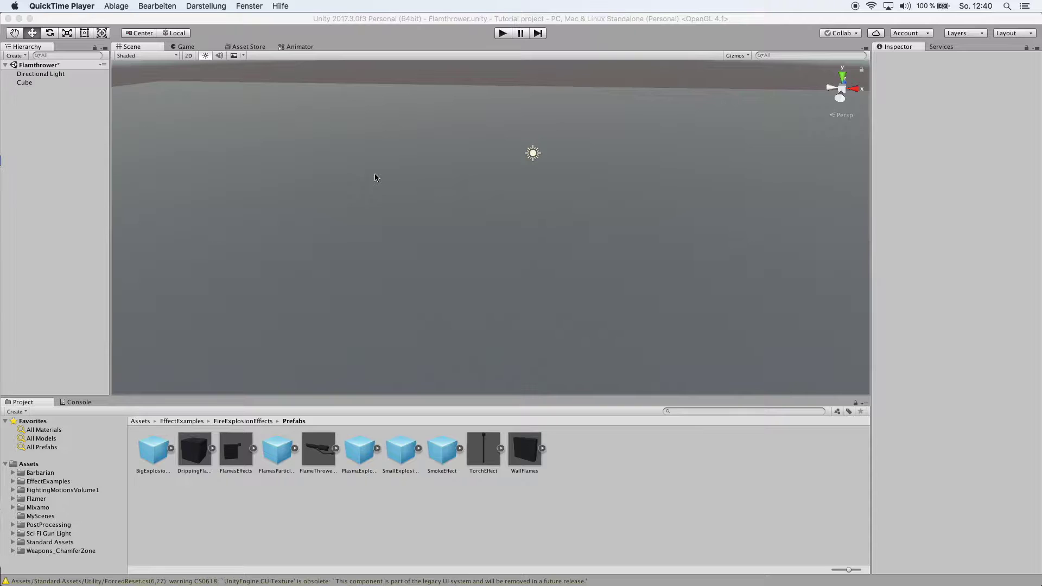
{"action": "right_click_drag", "start_coordinate": [374, 177], "coordinate": [293, 161]}
{"action": "left_click", "coordinate": [496, 132]}
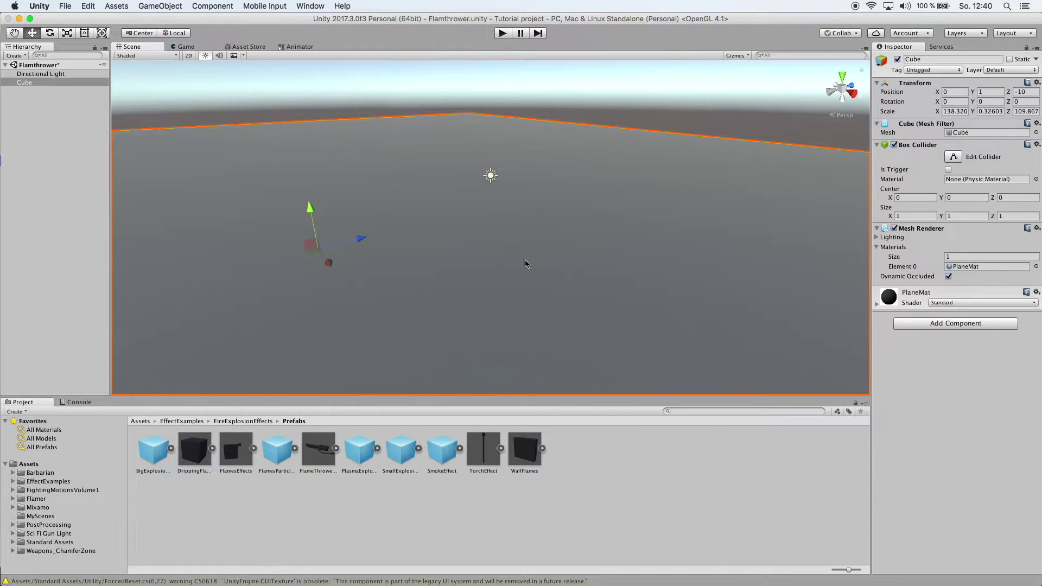
- Examine the starting scene's Cube floor and the Directional Light's settings
{"action": "right_click_drag", "start_coordinate": [525, 264], "coordinate": [475, 209]}
{"action": "left_click", "coordinate": [46, 75]}
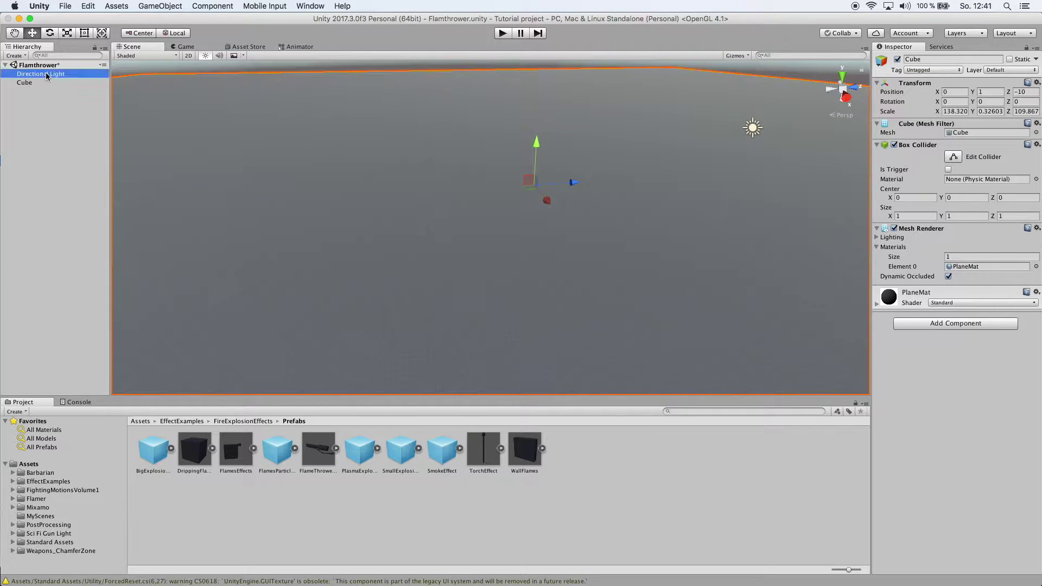
{"action": "right_click_drag", "start_coordinate": [511, 163], "coordinate": [531, 135]}
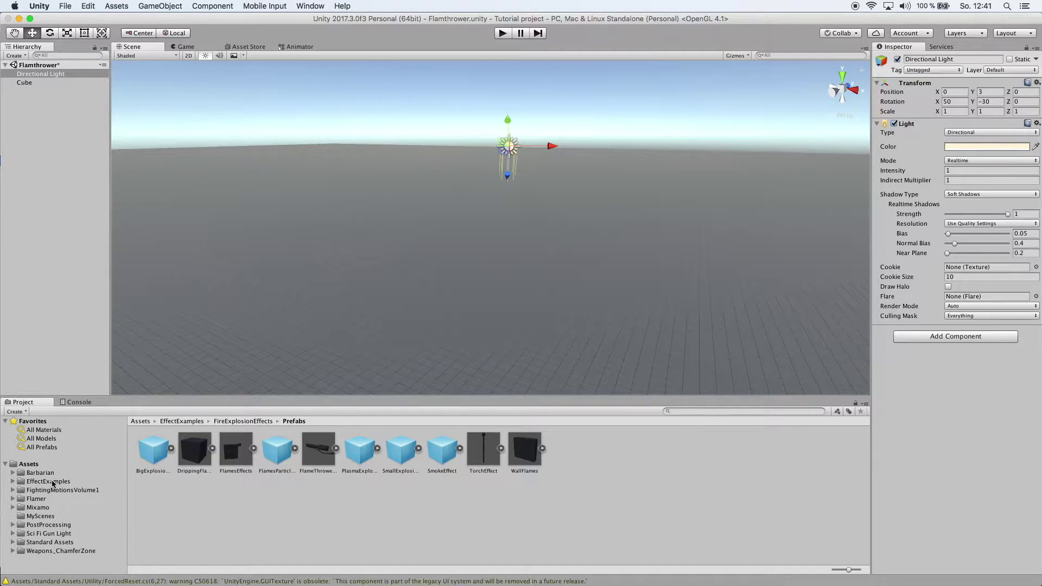
- Look up the Characters package among the packages that can be imported into the Assets folder, without importing it
{"action": "left_click", "coordinate": [28, 464]}
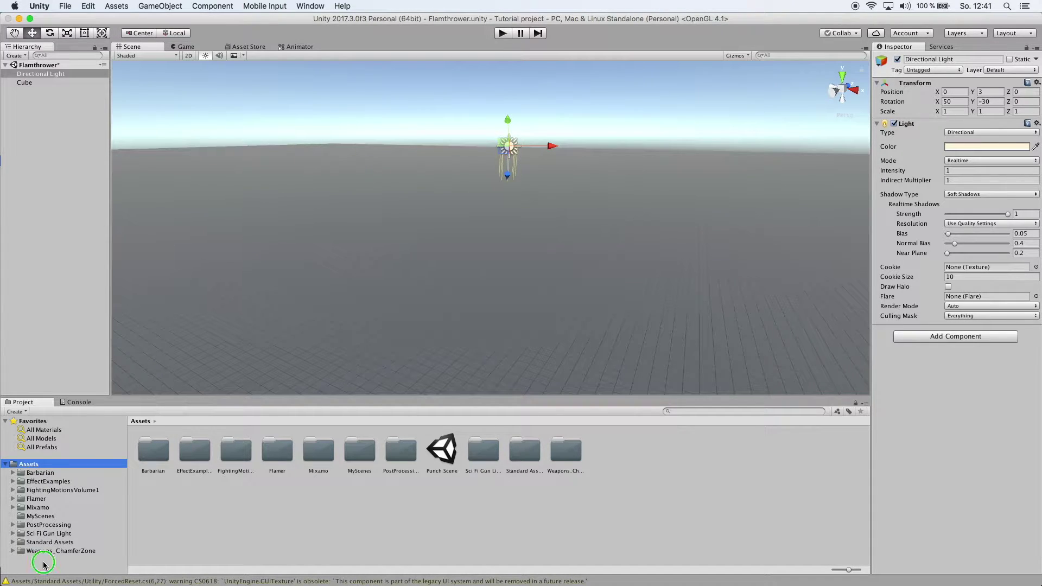
{"action": "right_click", "coordinate": [38, 467]}
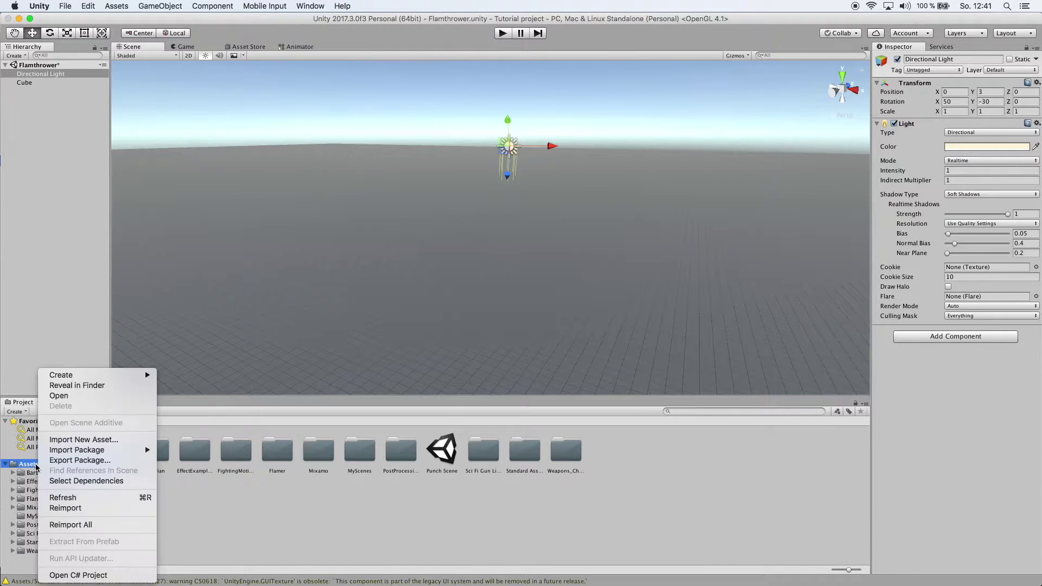
{"action": "mouse_move", "coordinate": [69, 454]}
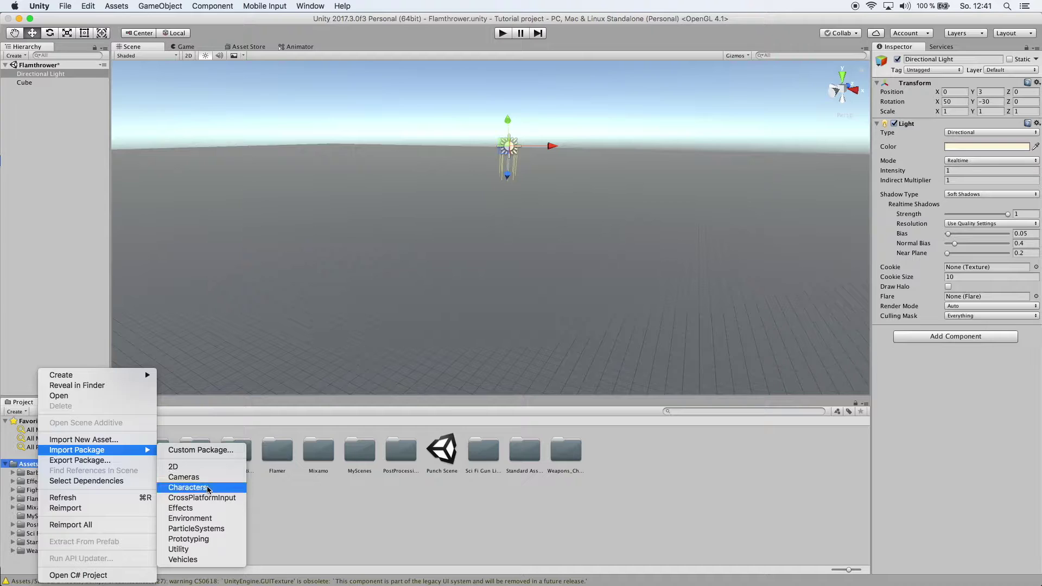
{"action": "left_click", "coordinate": [92, 574]}
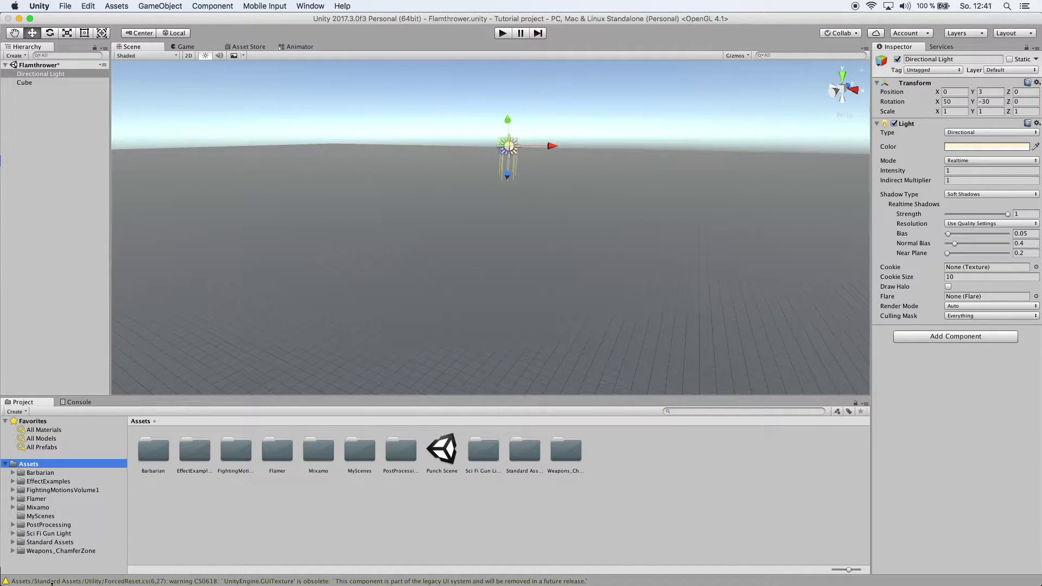
- Place the FPSController prefab from Standard Assets' FirstPersonCharacter Prefabs folder in the scene and raise it to about Y 3.03
{"action": "mouse_move", "coordinate": [29, 563]}
{"action": "left_click", "coordinate": [12, 543]}
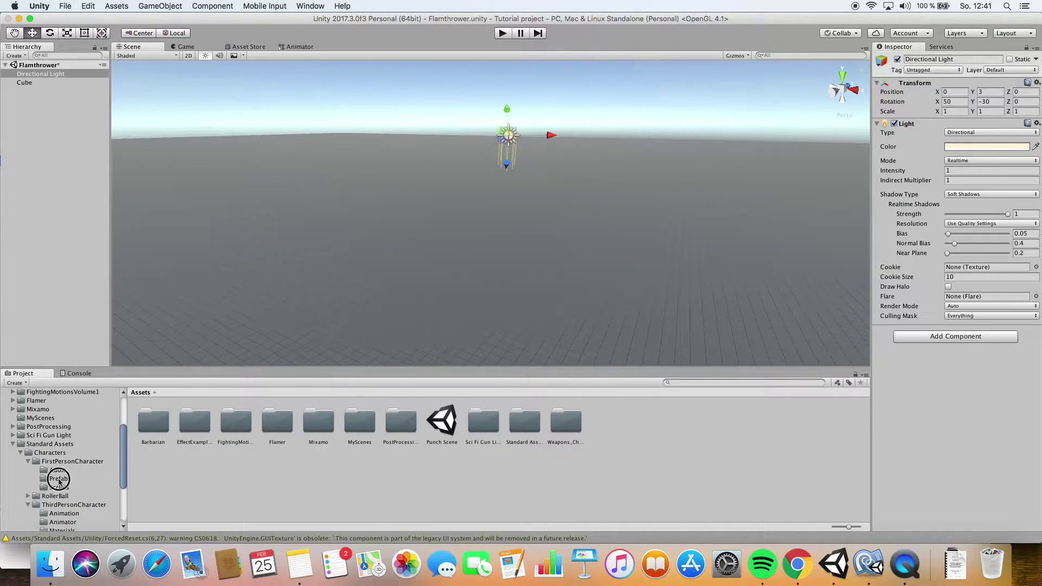
{"action": "left_click", "coordinate": [64, 480]}
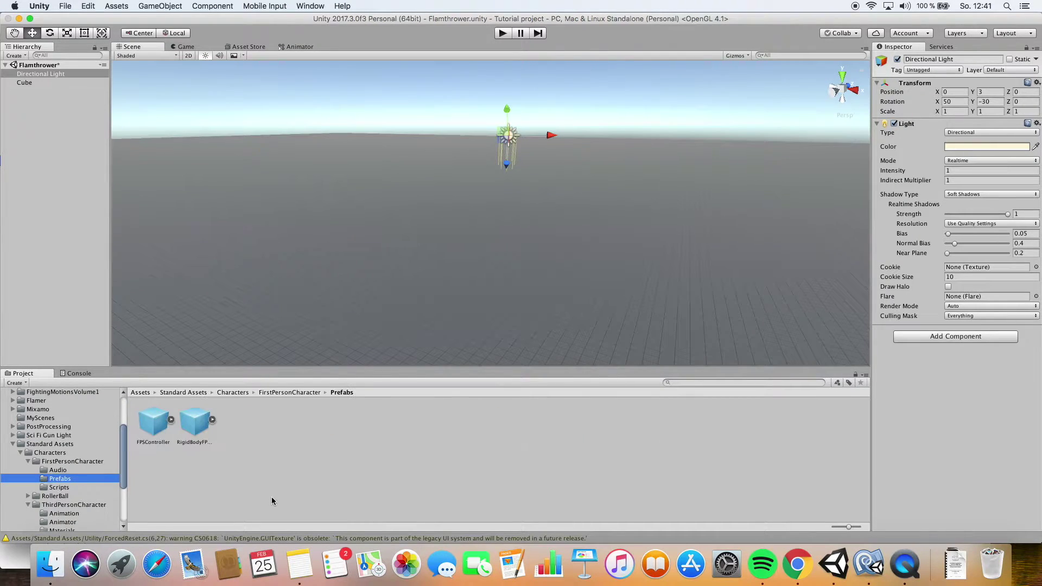
{"action": "left_click", "coordinate": [156, 429]}
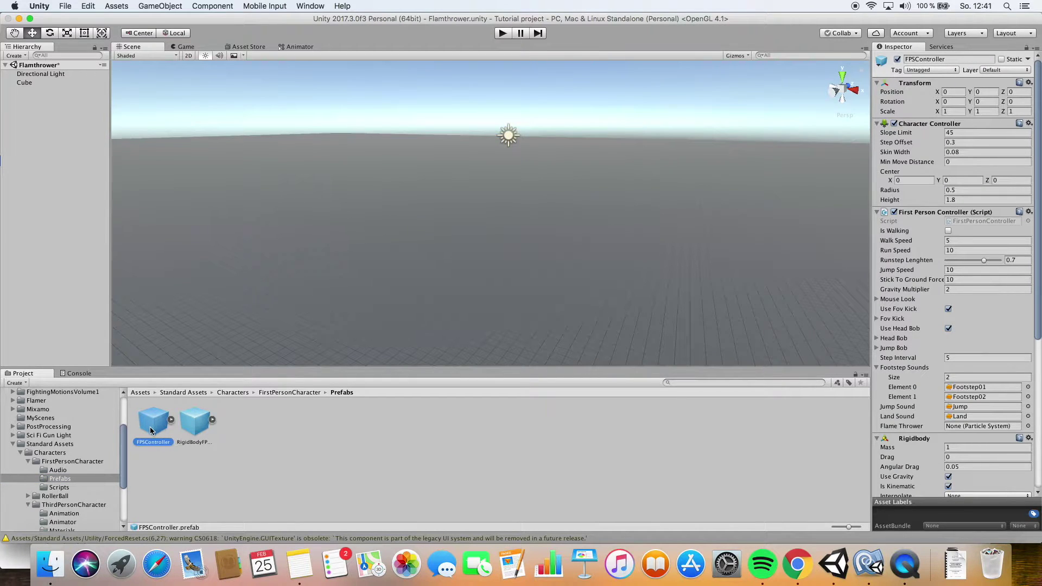
{"action": "left_click_drag", "start_coordinate": [151, 430], "coordinate": [397, 227]}
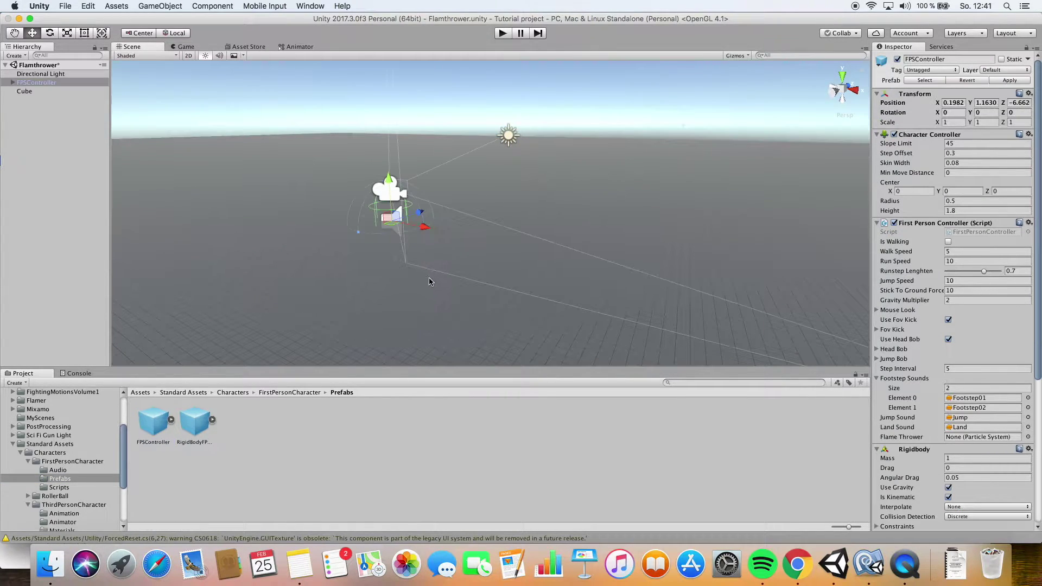
{"action": "right_click_drag", "start_coordinate": [429, 282], "coordinate": [435, 256]}
{"action": "left_click_drag", "start_coordinate": [378, 217], "coordinate": [376, 139]}
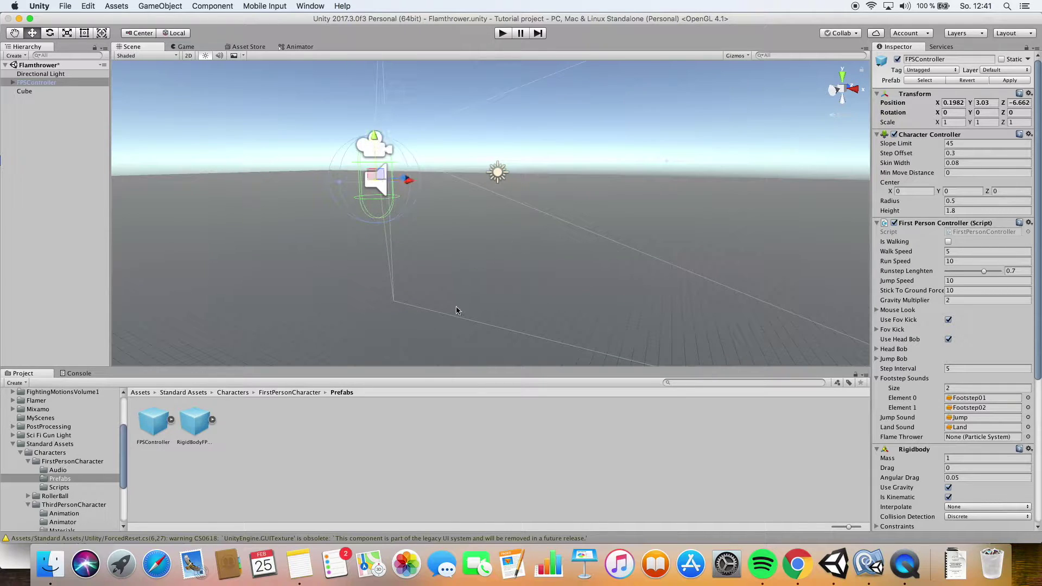
{"action": "left_click_drag", "start_coordinate": [458, 310], "coordinate": [380, 317], "text": "alt"}
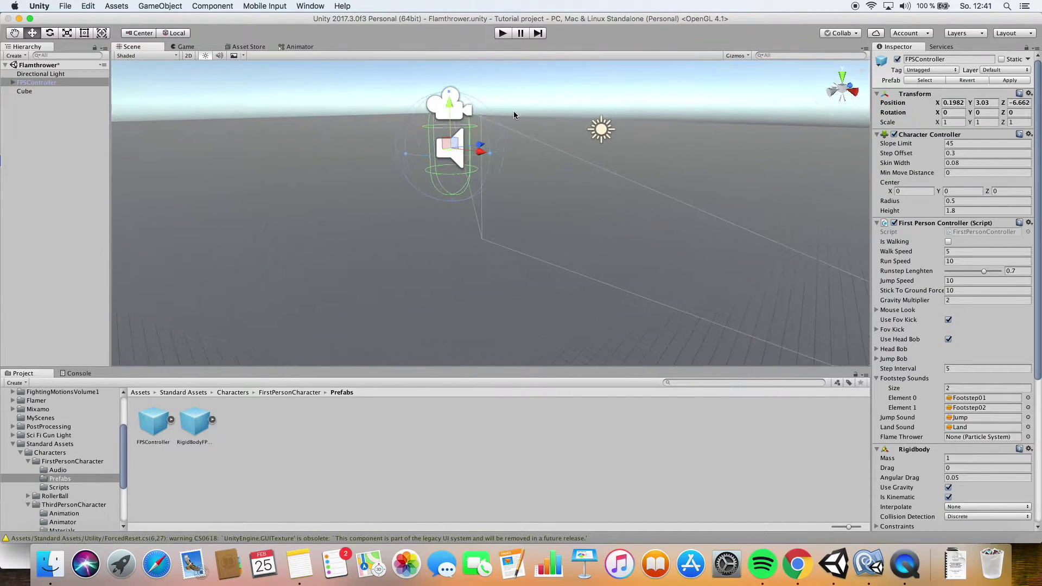
- Play-test the FPSController by walking forward and jumping, and stop the game
{"action": "left_click", "coordinate": [509, 34]}
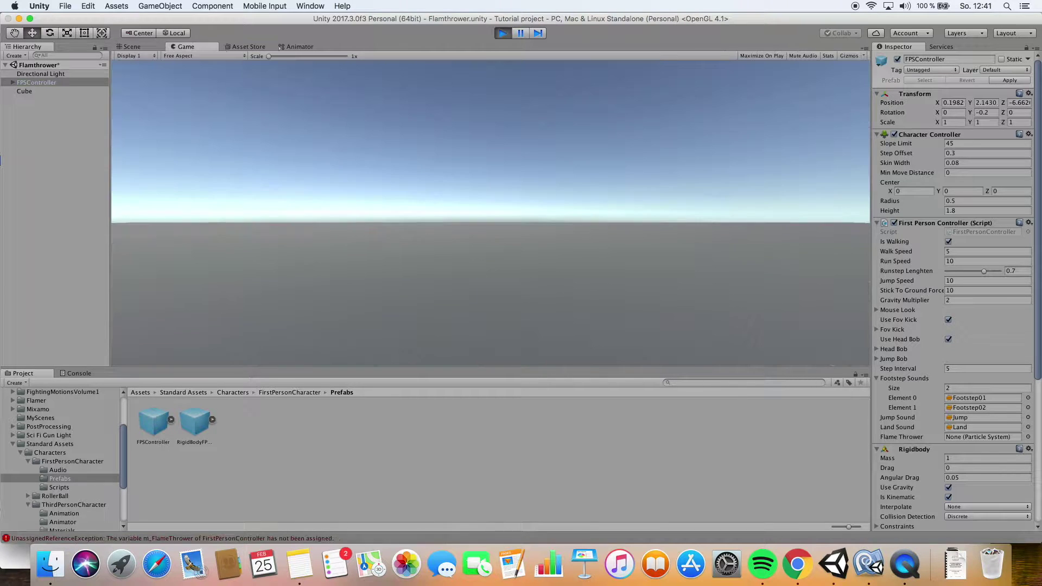
{"action": "key", "text": "w"}
{"action": "key", "text": "w"}
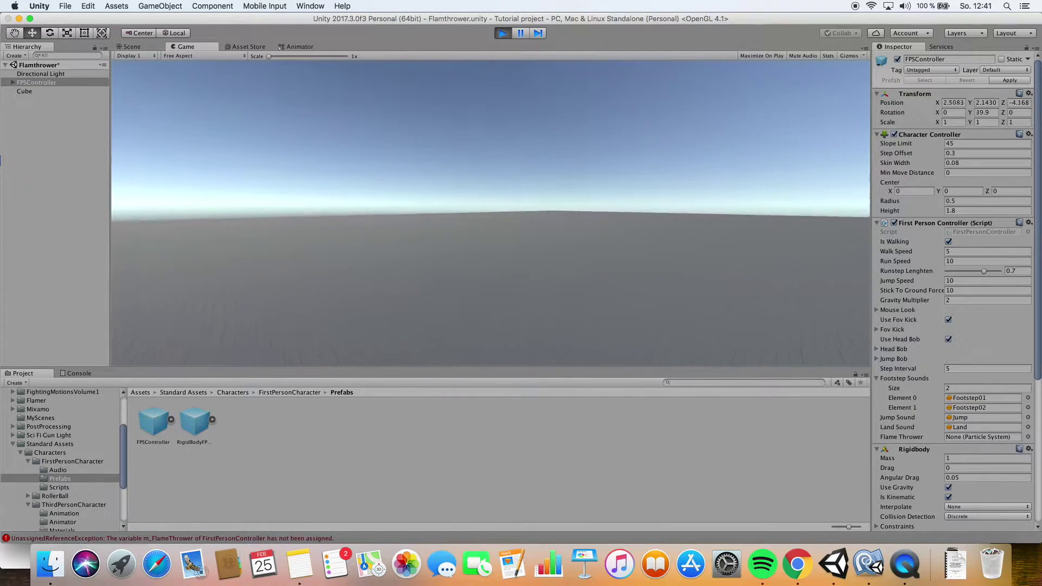
{"action": "key", "text": "space"}
{"action": "key", "text": "w"}
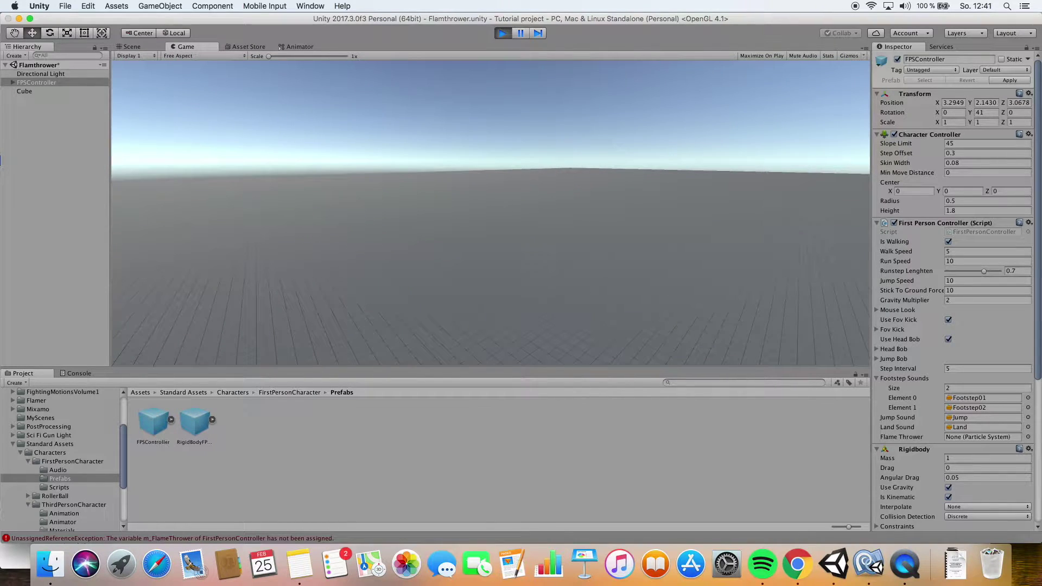
{"action": "key", "text": "super+p"}
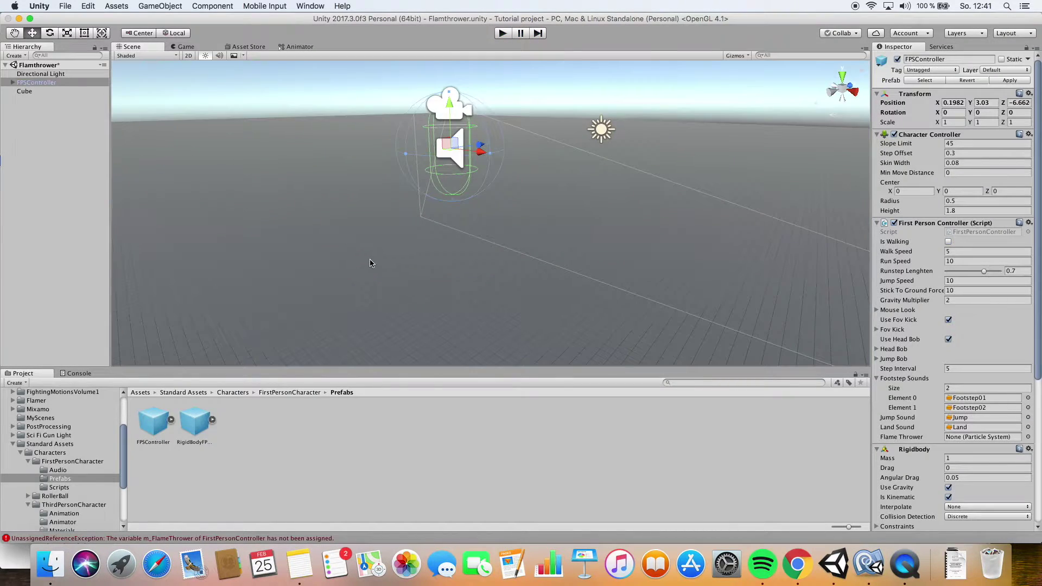
- Collapse the Standard Assets folder, search the Asset Store for "gun" limited to free items, and open the Sci-Fi Gun Light page
{"action": "left_click", "coordinate": [20, 453]}
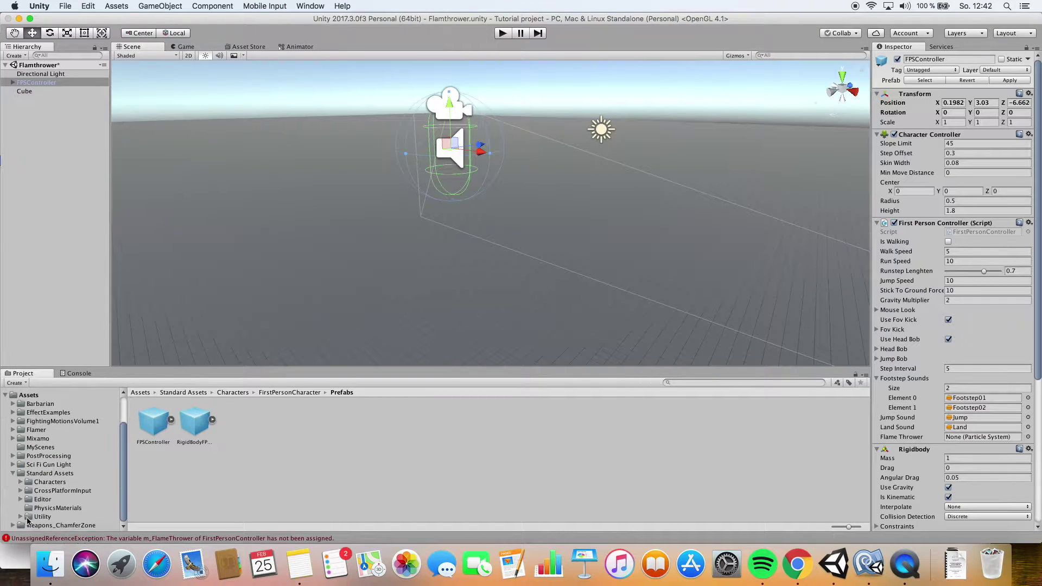
{"action": "left_click", "coordinate": [13, 474]}
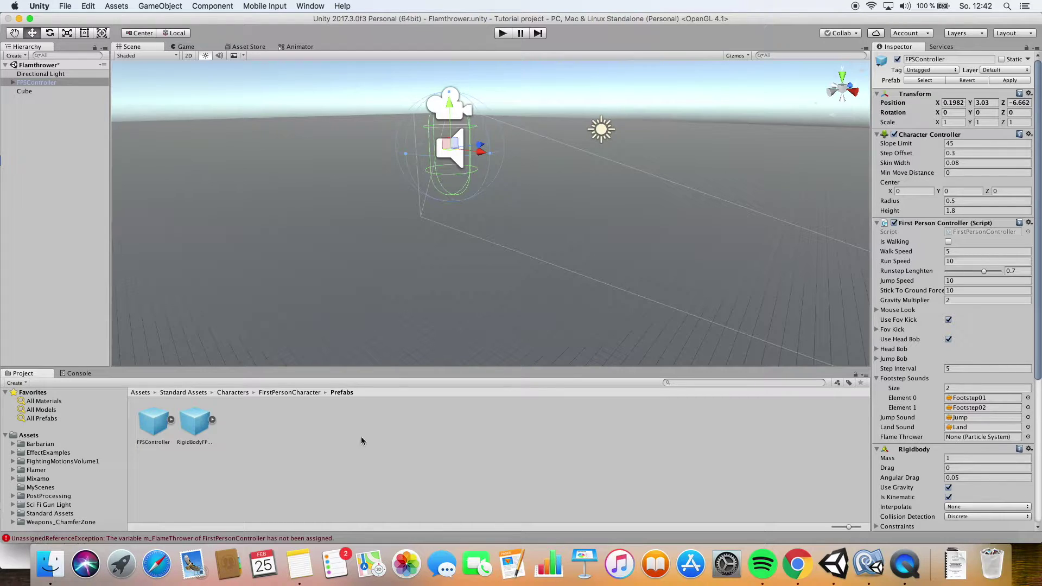
{"action": "left_click", "coordinate": [237, 47]}
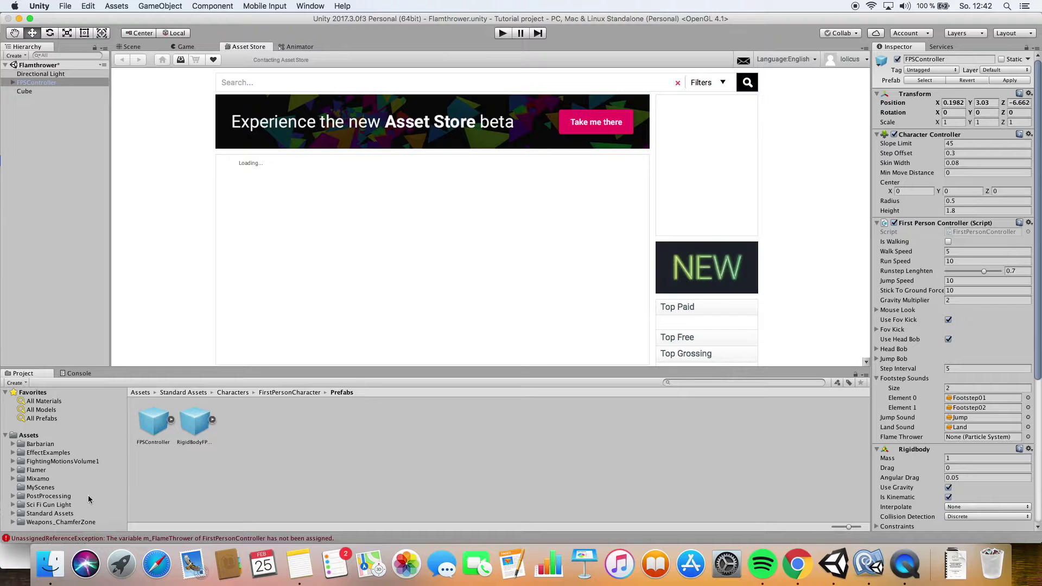
{"action": "left_click", "coordinate": [245, 81]}
{"action": "type", "text": "gun"}
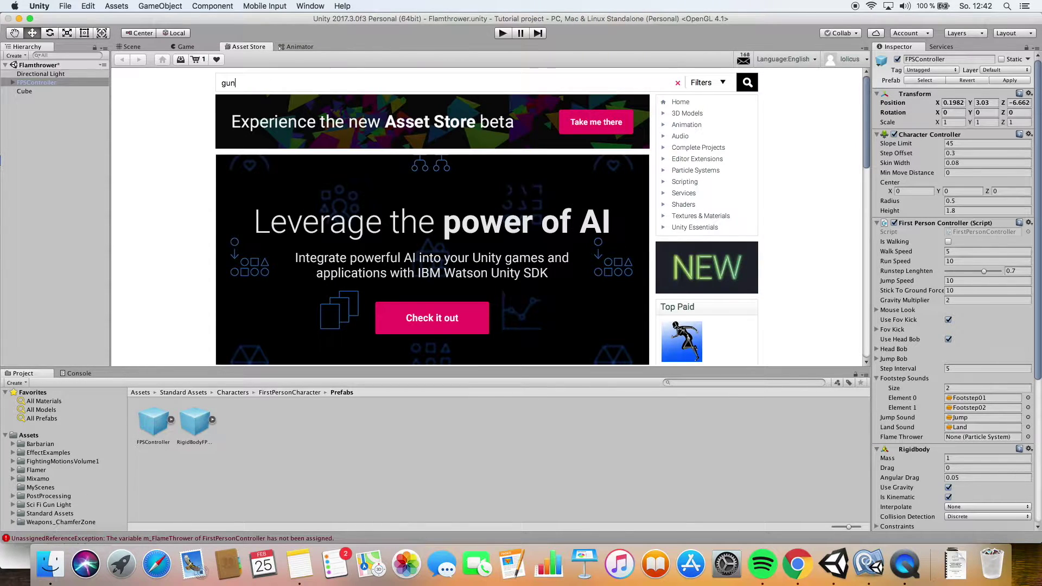
{"action": "key", "text": "Return"}
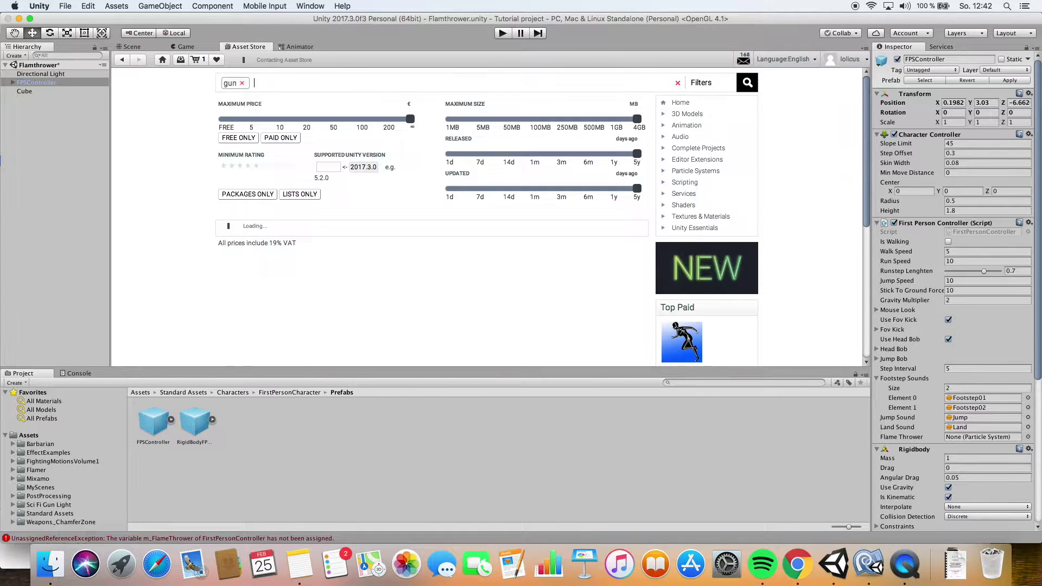
{"action": "left_click", "coordinate": [239, 137]}
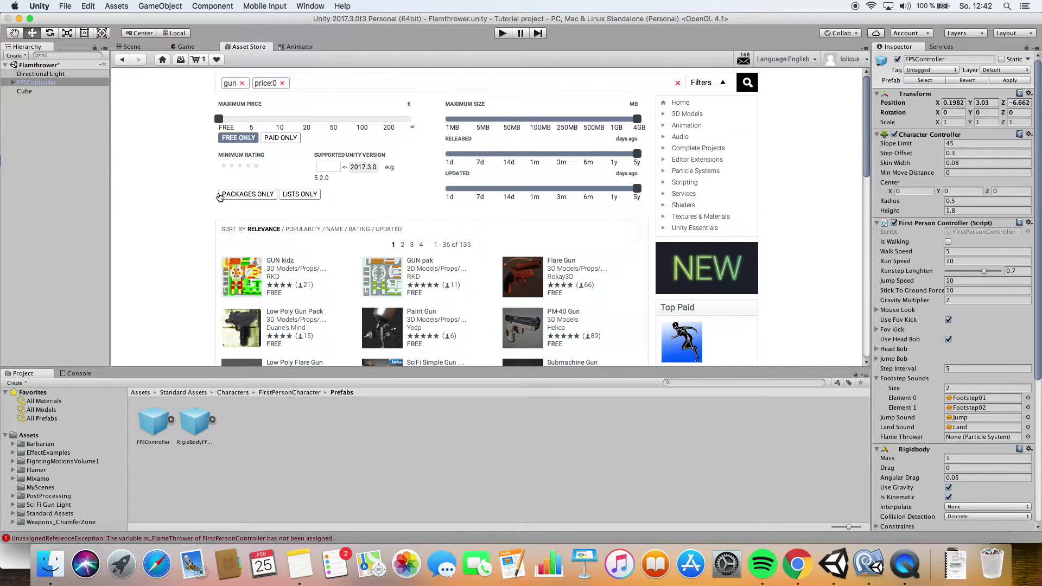
{"action": "scroll", "coordinate": [211, 193], "scroll_direction": "down", "scroll_amount": 3}
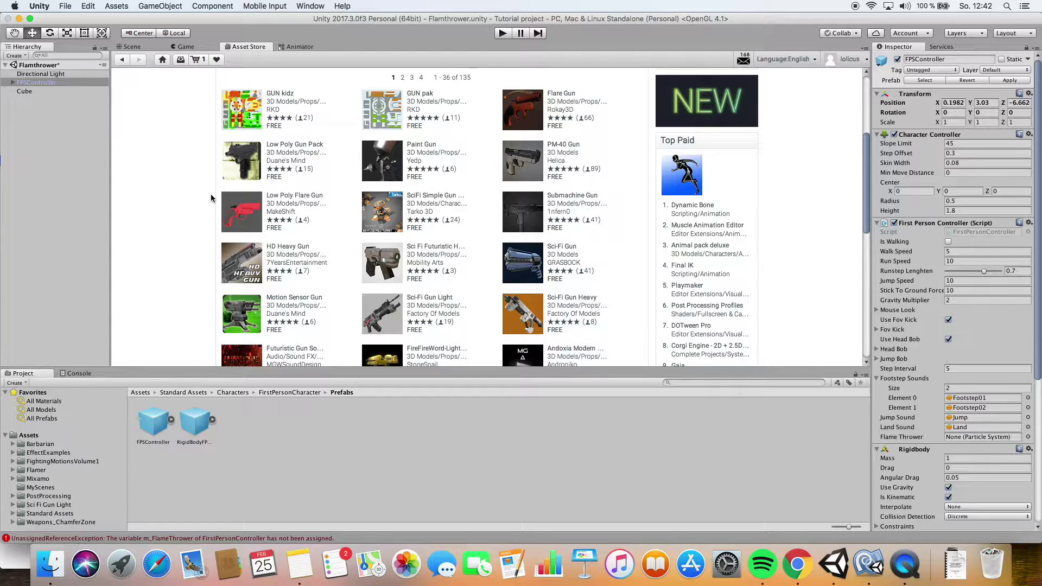
{"action": "scroll", "coordinate": [211, 198], "scroll_direction": "down", "scroll_amount": 2}
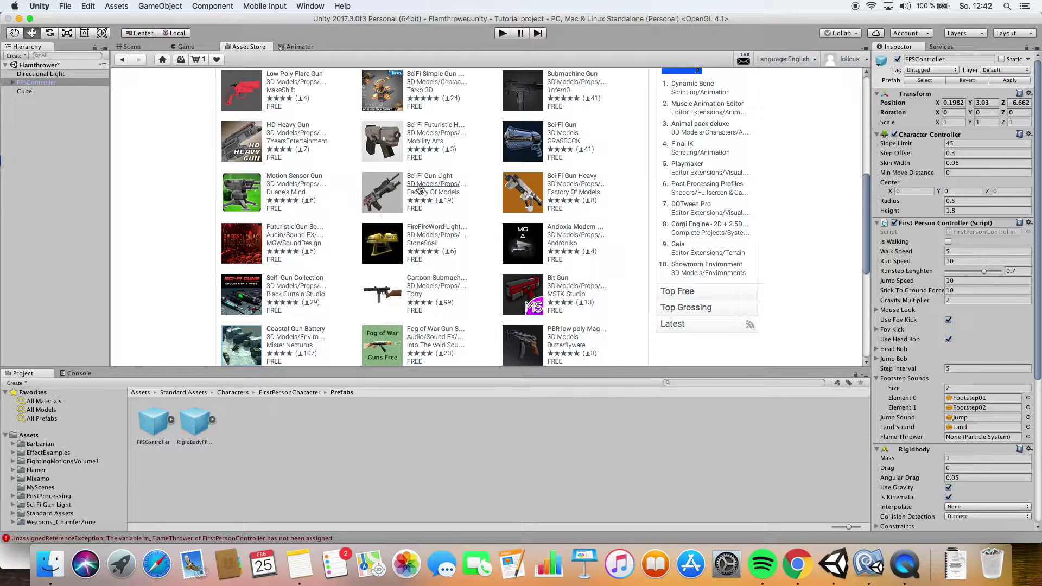
{"action": "left_click", "coordinate": [419, 189]}
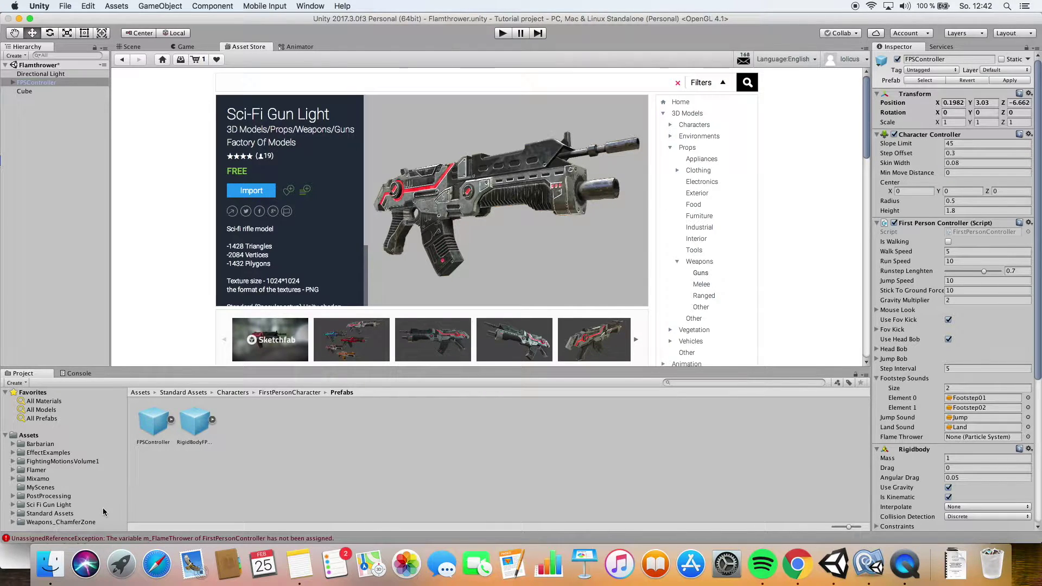
- Place the SciFiGunLightWhite prefab from the Sci Fi Gun Light package's GunLight folder in front of the player and raise it to about Y 3.06
{"action": "left_click", "coordinate": [28, 435]}
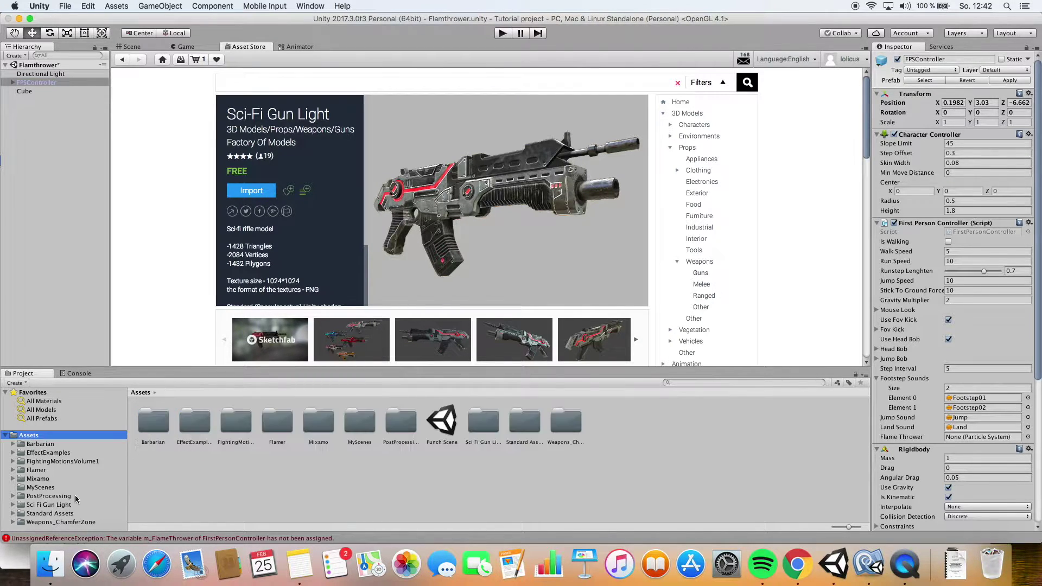
{"action": "left_click", "coordinate": [49, 505]}
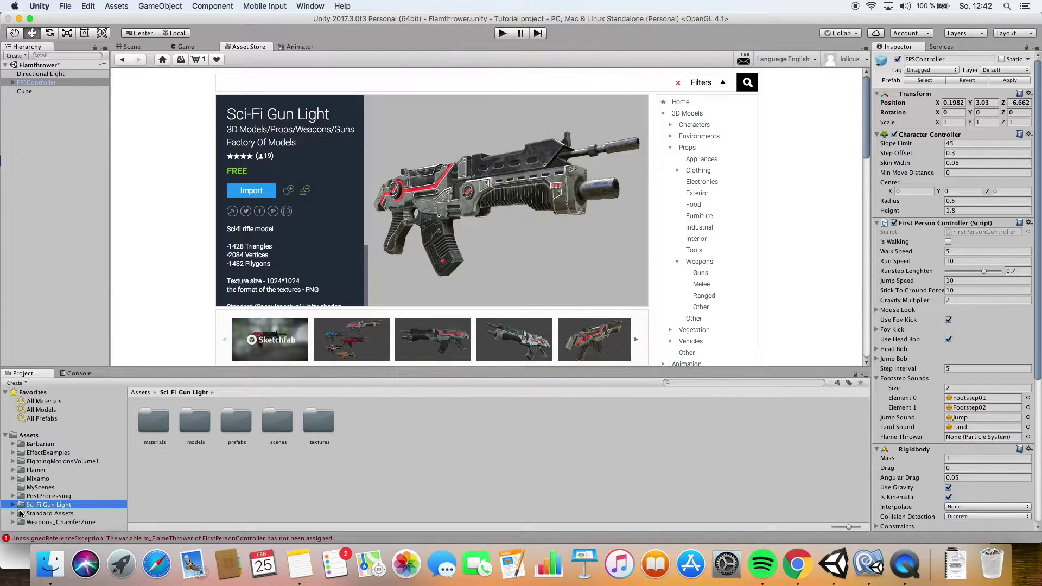
{"action": "left_click", "coordinate": [239, 428]}
{"action": "double_click", "coordinate": [239, 428]}
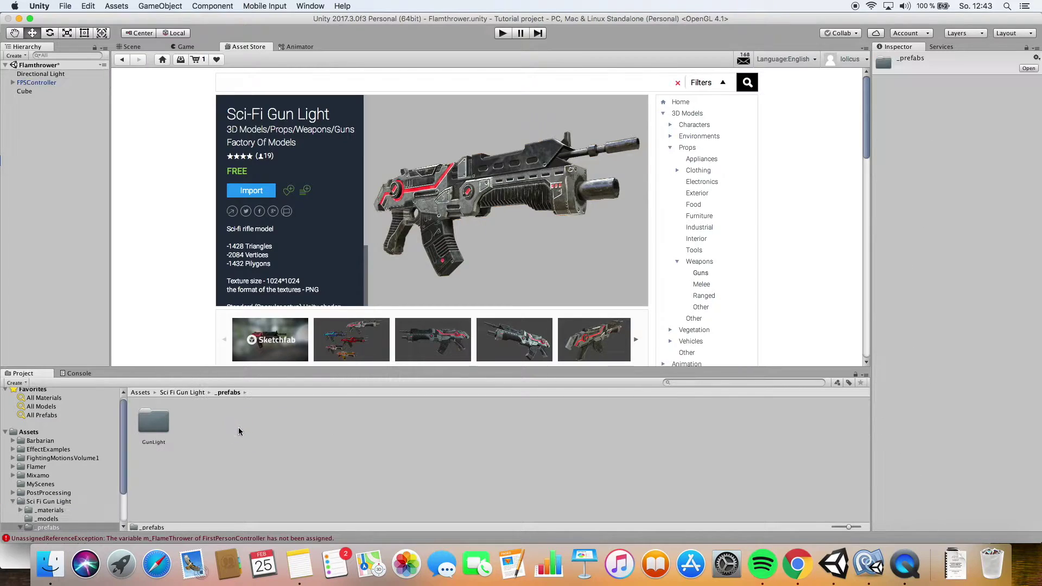
{"action": "double_click", "coordinate": [168, 426]}
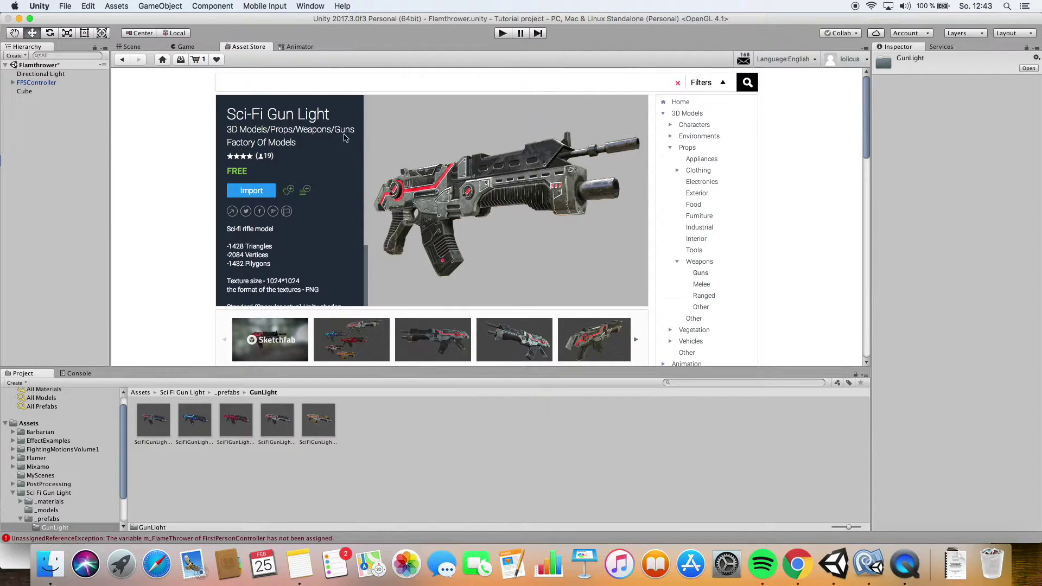
{"action": "left_click", "coordinate": [132, 47]}
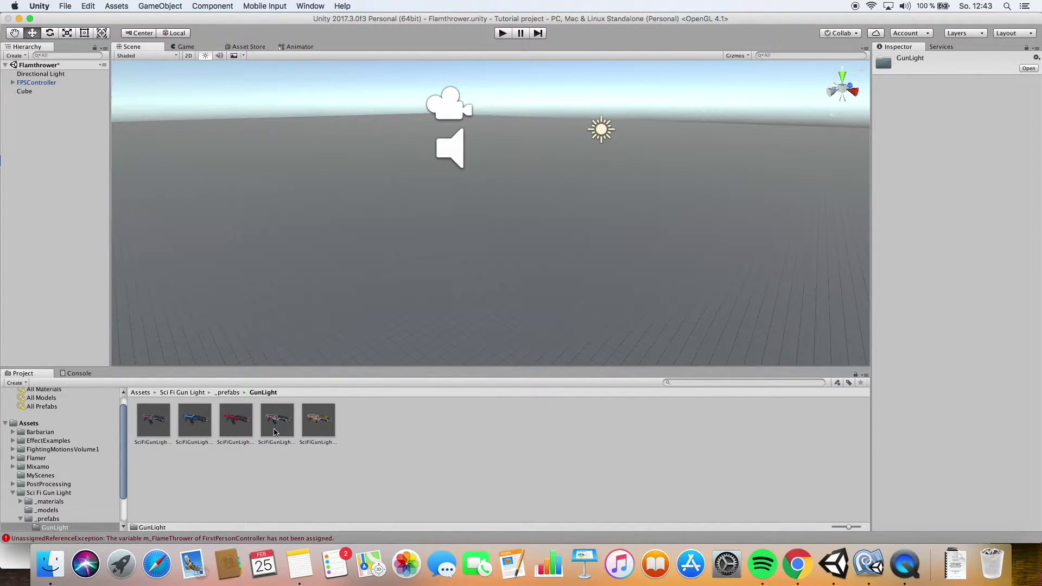
{"action": "left_click_drag", "start_coordinate": [275, 432], "coordinate": [513, 232]}
{"action": "left_click_drag", "start_coordinate": [586, 260], "coordinate": [614, 278], "text": "alt"}
{"action": "left_click_drag", "start_coordinate": [527, 173], "coordinate": [525, 70]}
- Move the gun to about Y 3.21 and Z -6.43, checking its placement in the game view
{"action": "left_click", "coordinate": [191, 48]}
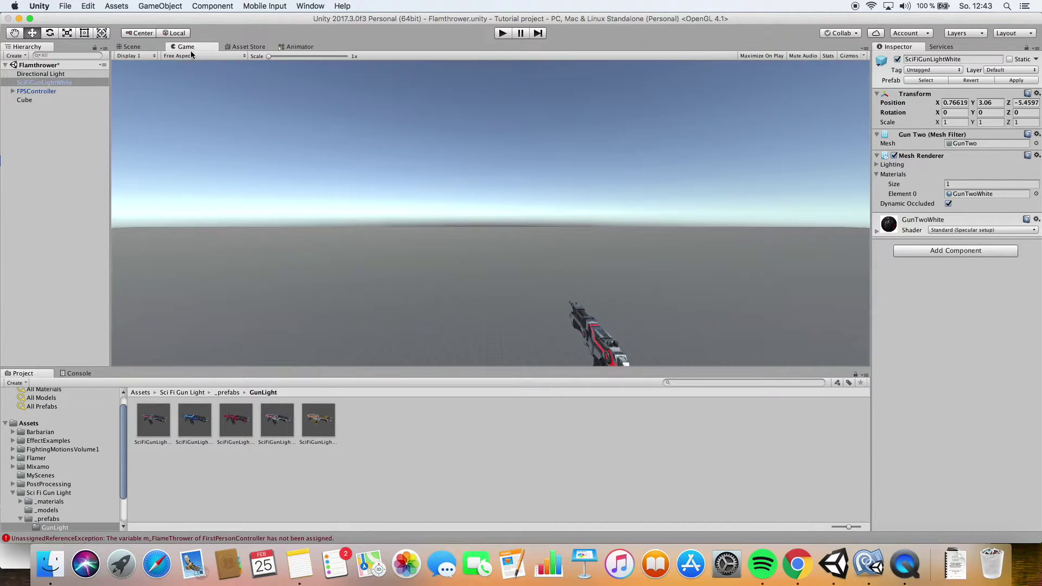
{"action": "left_click", "coordinate": [138, 47]}
{"action": "left_click_drag", "start_coordinate": [530, 99], "coordinate": [530, 91]}
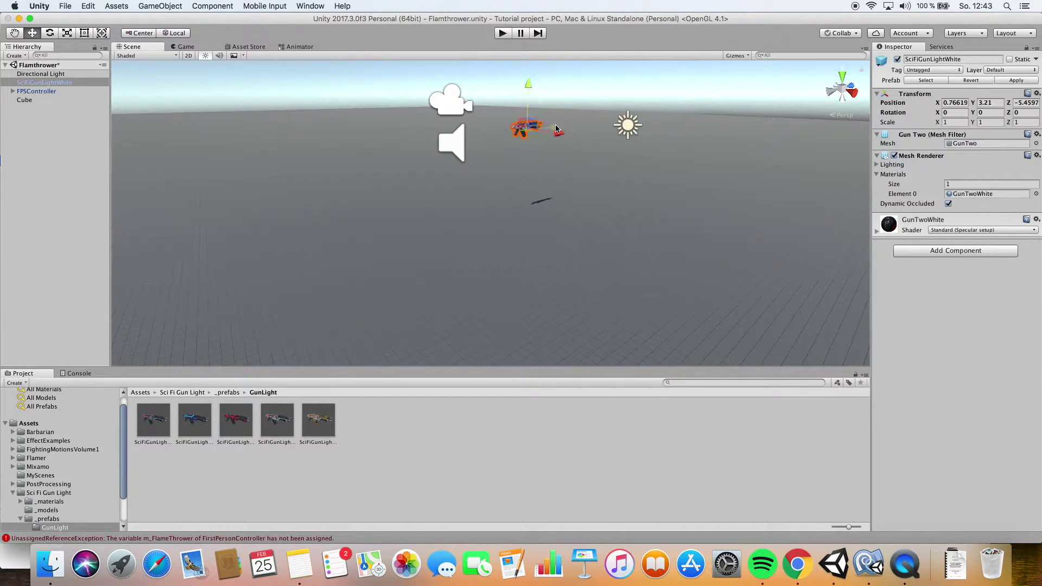
{"action": "left_click_drag", "start_coordinate": [556, 129], "coordinate": [505, 131]}
{"action": "left_click", "coordinate": [186, 47]}
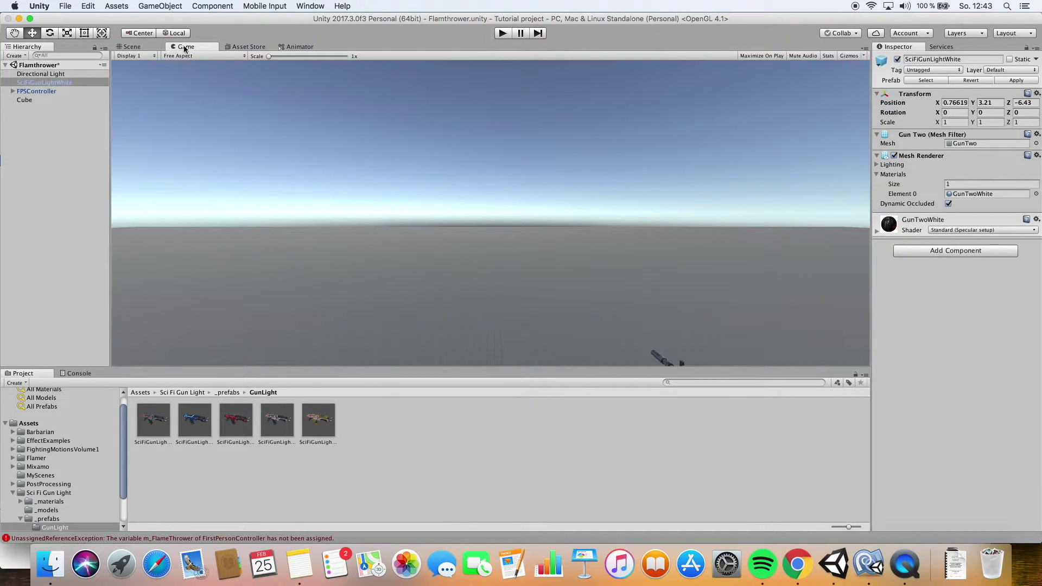
{"action": "left_click", "coordinate": [134, 49]}
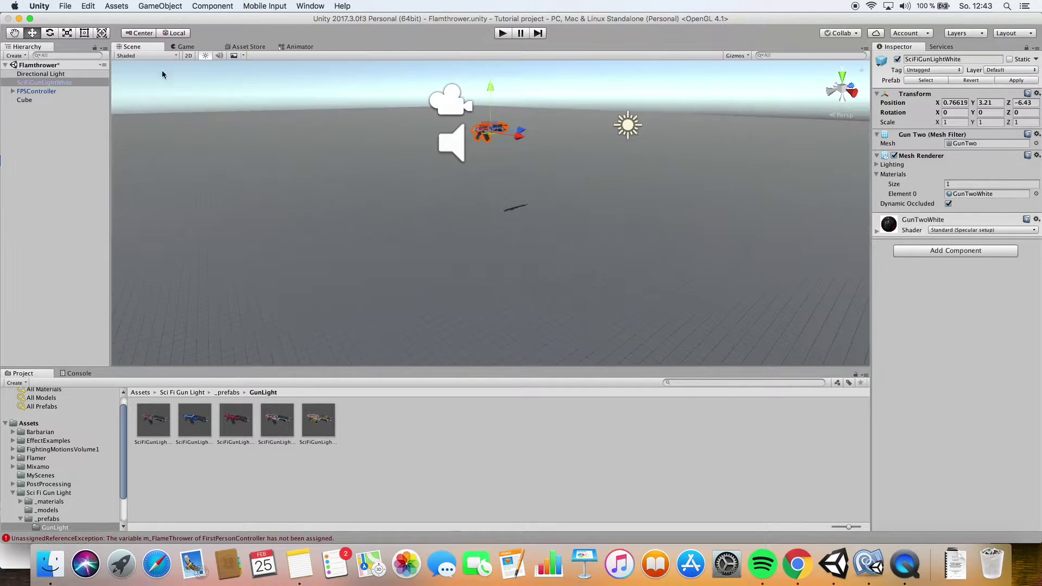
- Move the gun to about X 0.497, Y 3.67 and Z -6.34, checking its placement in the game view
{"action": "left_click_drag", "start_coordinate": [491, 107], "coordinate": [181, 98]}
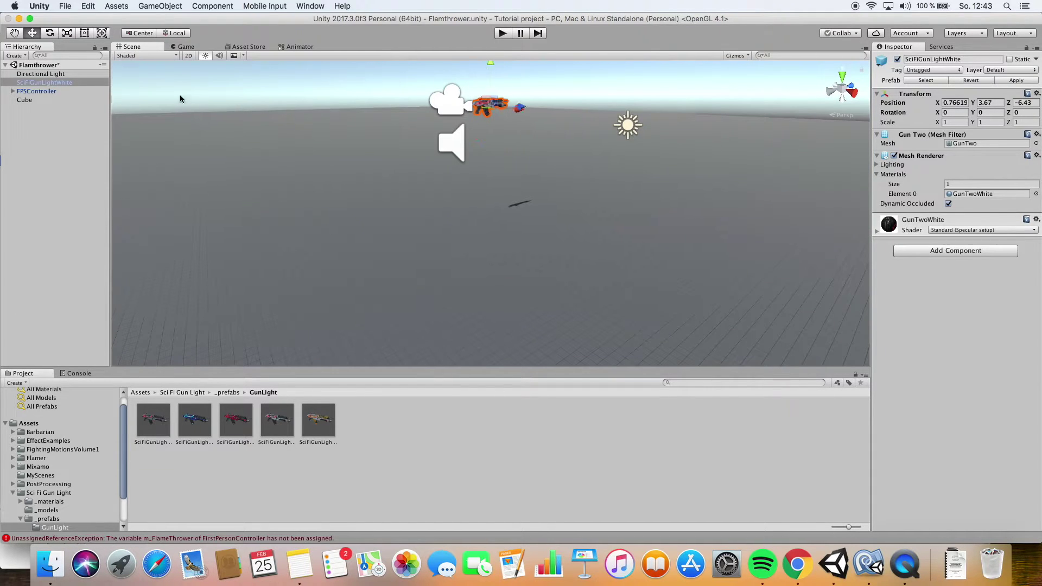
{"action": "left_click", "coordinate": [186, 47]}
{"action": "left_click", "coordinate": [132, 47]}
{"action": "left_click_drag", "start_coordinate": [522, 108], "coordinate": [526, 107]}
{"action": "right_click_drag", "start_coordinate": [542, 153], "coordinate": [604, 123]}
{"action": "left_click_drag", "start_coordinate": [567, 116], "coordinate": [550, 116]}
{"action": "left_click", "coordinate": [186, 47]}
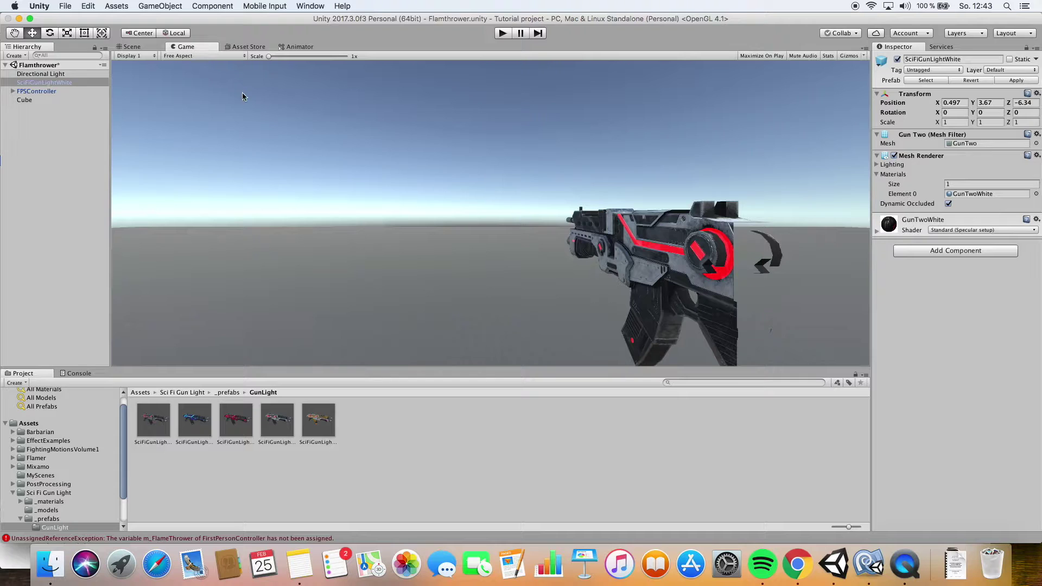
- Lower the gun to about Y 3.433 and shift it sideways to about X 0.39, checking the game view
{"action": "left_click", "coordinate": [143, 47]}
{"action": "left_click_drag", "start_coordinate": [509, 71], "coordinate": [509, 86]}
{"action": "left_click_drag", "start_coordinate": [550, 130], "coordinate": [545, 131]}
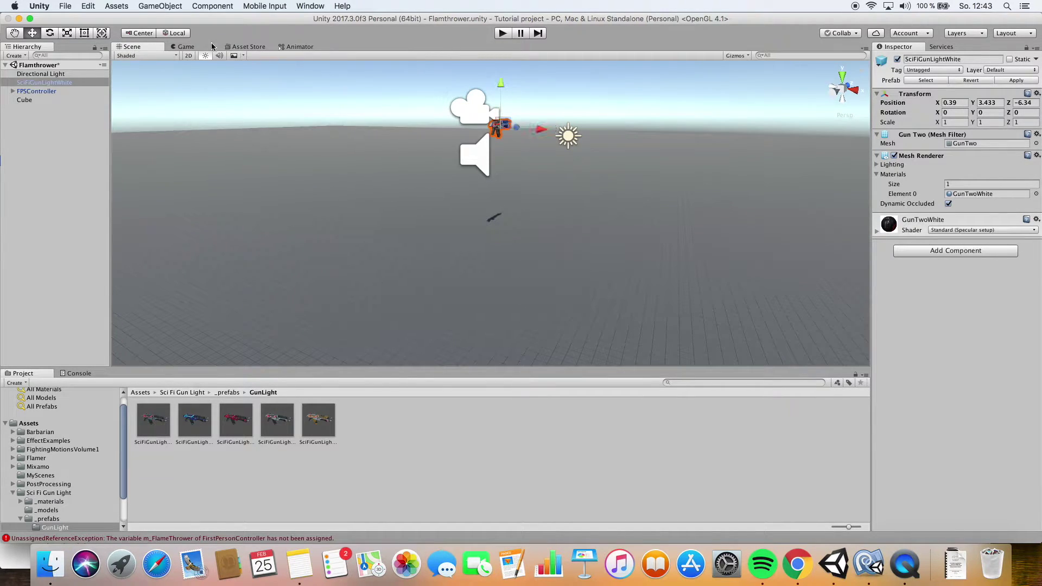
{"action": "left_click", "coordinate": [187, 48]}
- Fine-tune the gun's position to about X 0.493, Y 3.535 and Z -6.31, checking it in the game view
{"action": "left_click", "coordinate": [133, 47]}
{"action": "left_click_drag", "start_coordinate": [500, 84], "coordinate": [501, 77]}
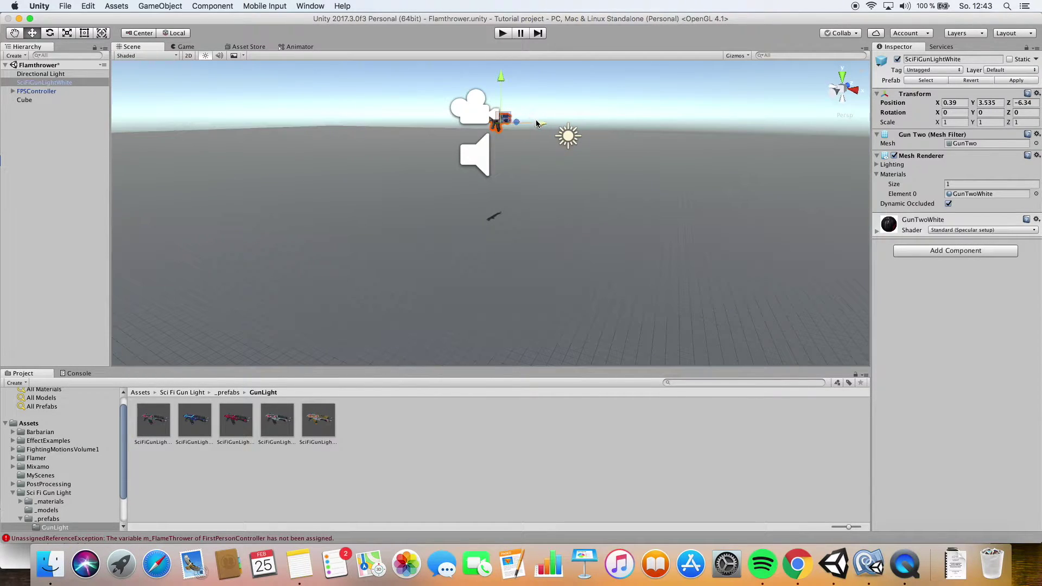
{"action": "left_click_drag", "start_coordinate": [532, 121], "coordinate": [536, 122]}
{"action": "left_click", "coordinate": [181, 48]}
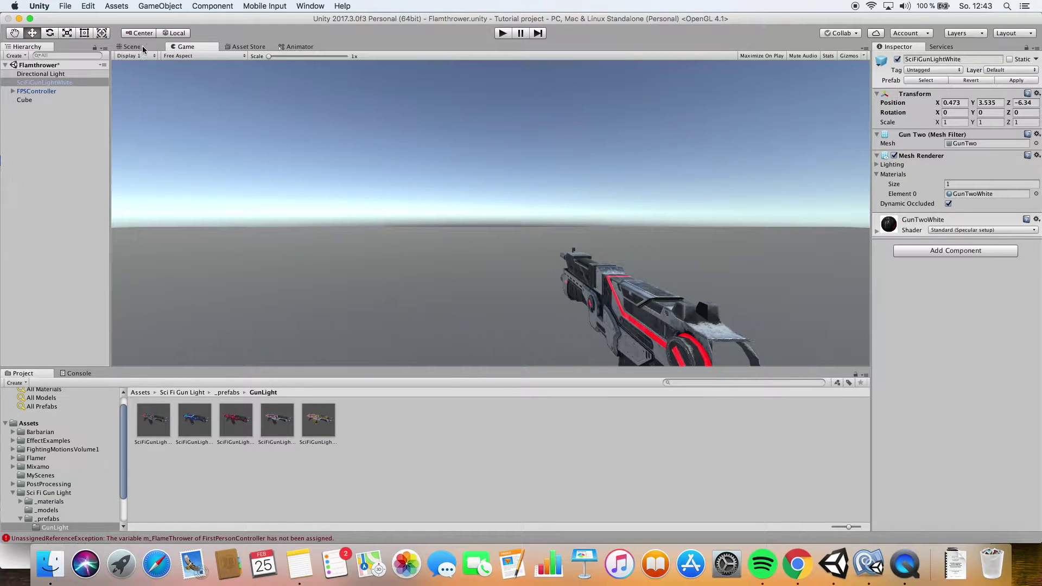
{"action": "left_click", "coordinate": [142, 48]}
{"action": "right_click_drag", "start_coordinate": [659, 223], "coordinate": [558, 252]}
{"action": "left_click_drag", "start_coordinate": [559, 199], "coordinate": [555, 226]}
{"action": "left_click", "coordinate": [184, 47]}
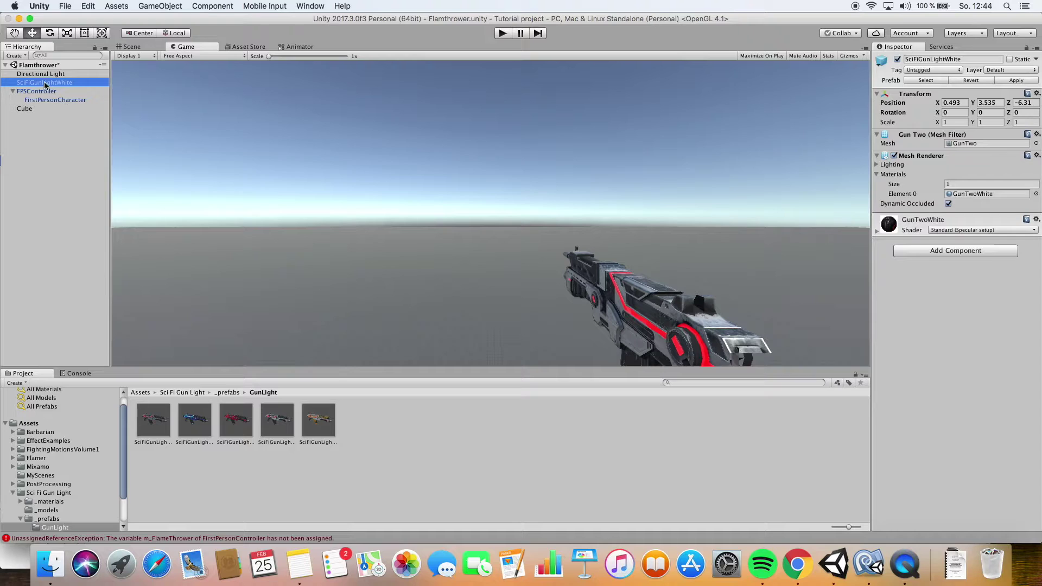
- Make SciFiGunLightWhite a child of FirstPersonCharacter and play-test that the gun follows the camera
{"action": "left_click_drag", "start_coordinate": [60, 86], "coordinate": [59, 101]}
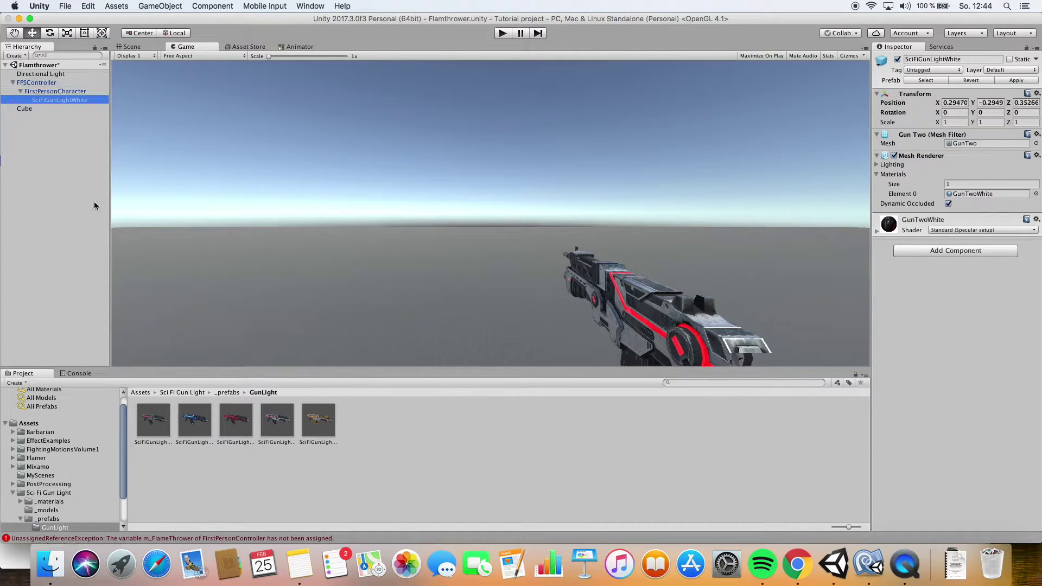
{"action": "left_click", "coordinate": [502, 33]}
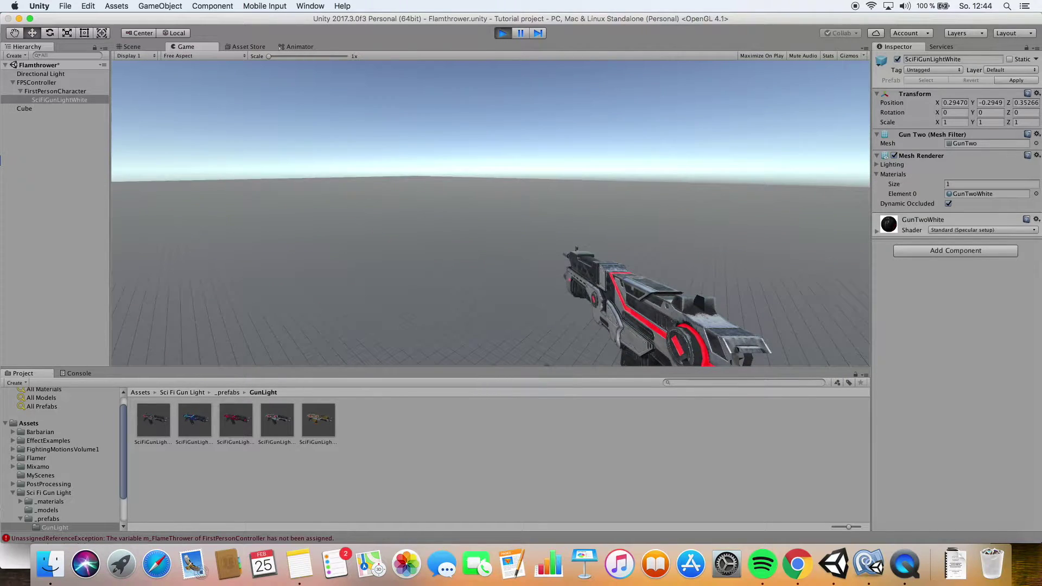
{"action": "key", "text": "Escape"}
{"action": "left_click", "coordinate": [503, 34]}
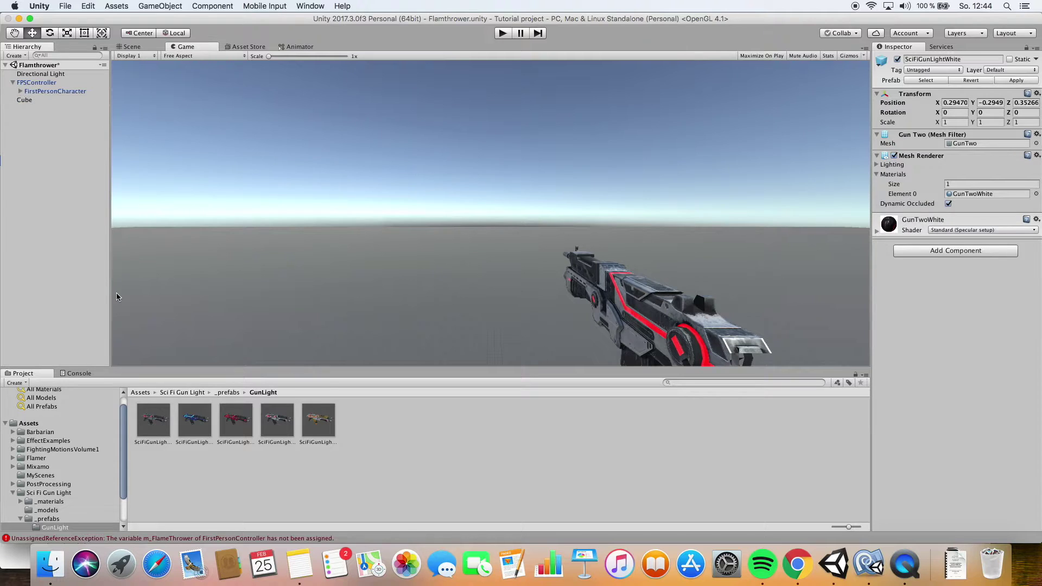
- Collapse the Sci Fi Gun Light folder, search the Asset Store for "particle" limited to free items, and open the Unity Particle Pack page
{"action": "left_click_drag", "start_coordinate": [124, 415], "coordinate": [126, 446]}
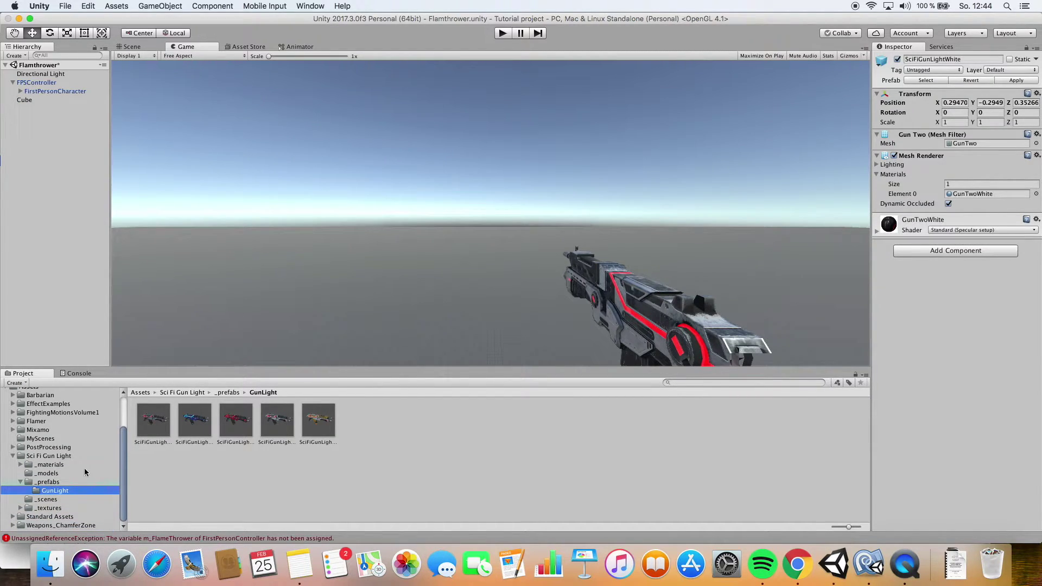
{"action": "left_click", "coordinate": [14, 456]}
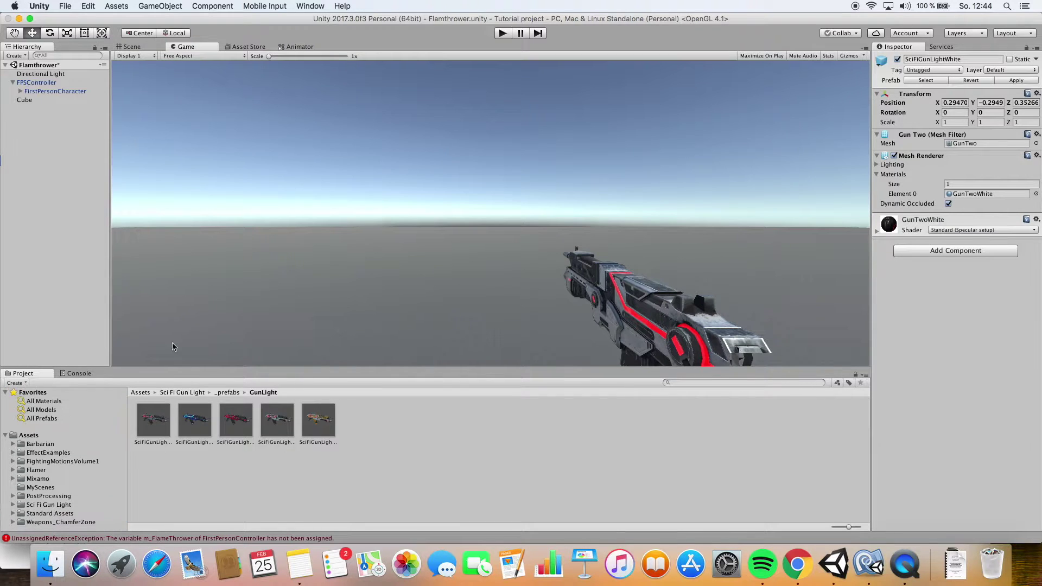
{"action": "left_click", "coordinate": [244, 47]}
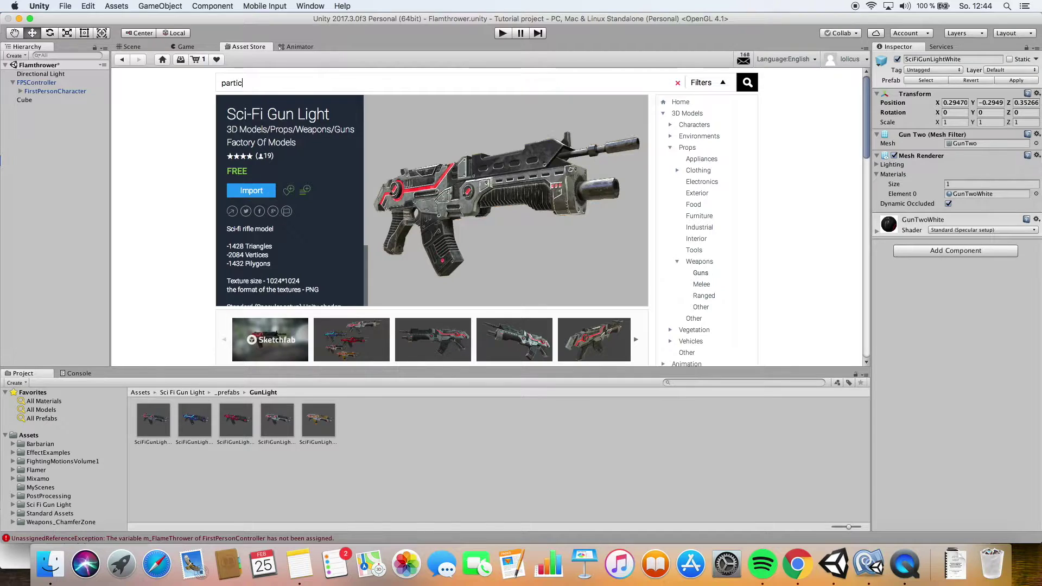
{"action": "type", "text": "particle"}
{"action": "key", "text": "Return"}
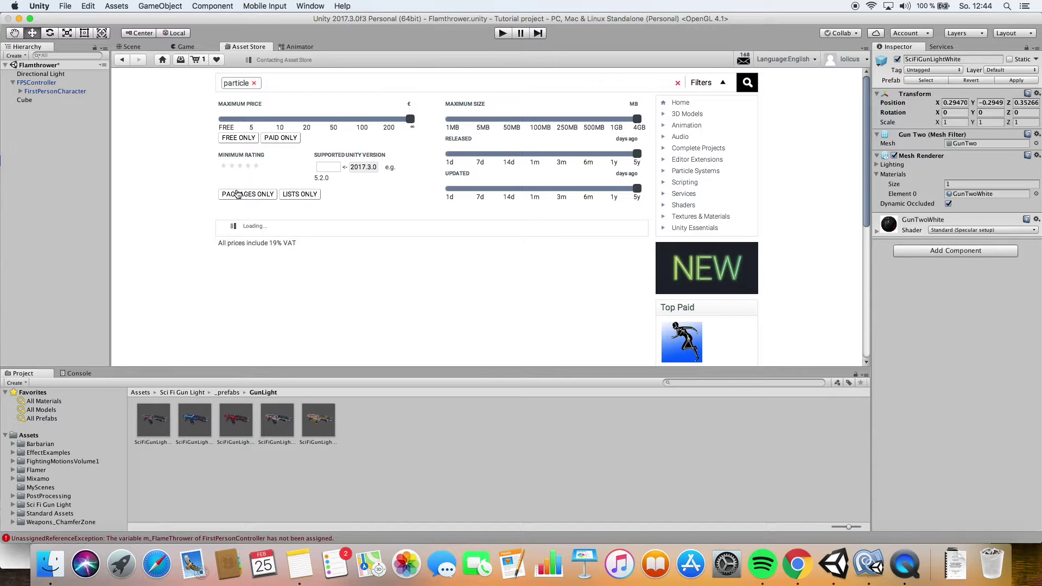
{"action": "left_click", "coordinate": [238, 137]}
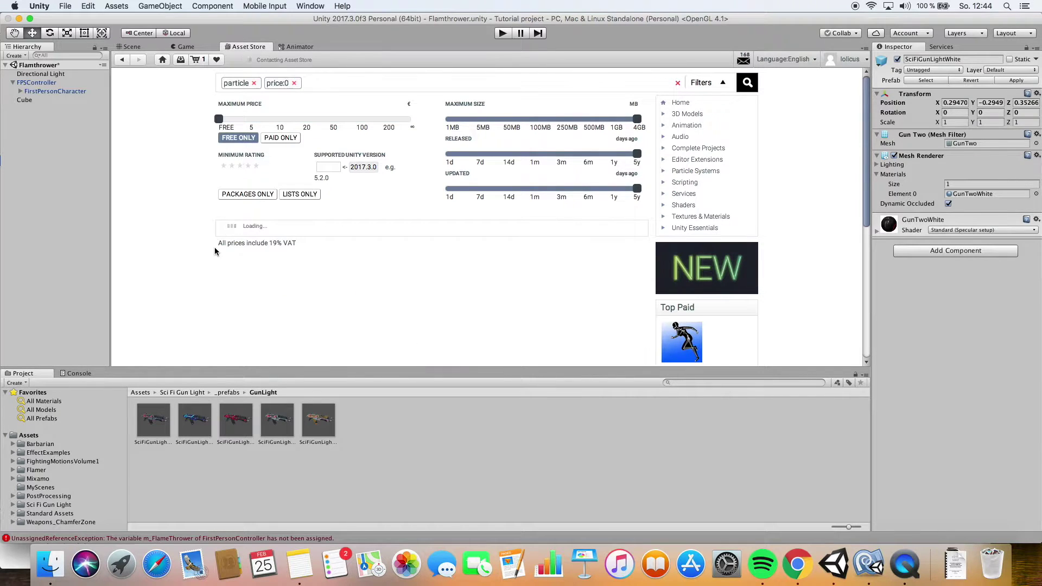
{"action": "scroll", "coordinate": [215, 250], "scroll_direction": "down", "scroll_amount": 5}
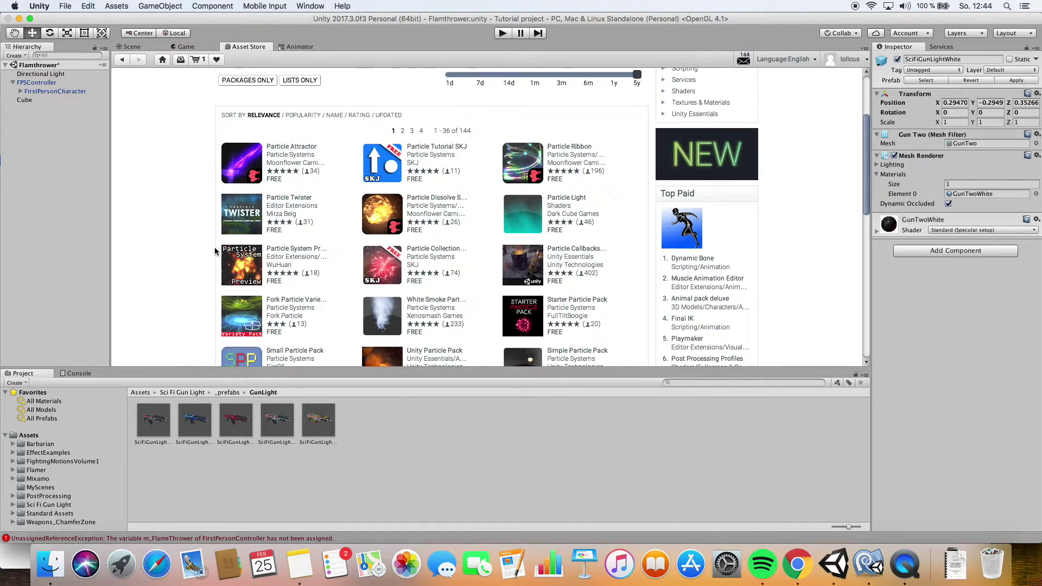
{"action": "scroll", "coordinate": [215, 250], "scroll_direction": "down", "scroll_amount": 6}
{"action": "scroll", "coordinate": [215, 251], "scroll_direction": "down", "scroll_amount": 4}
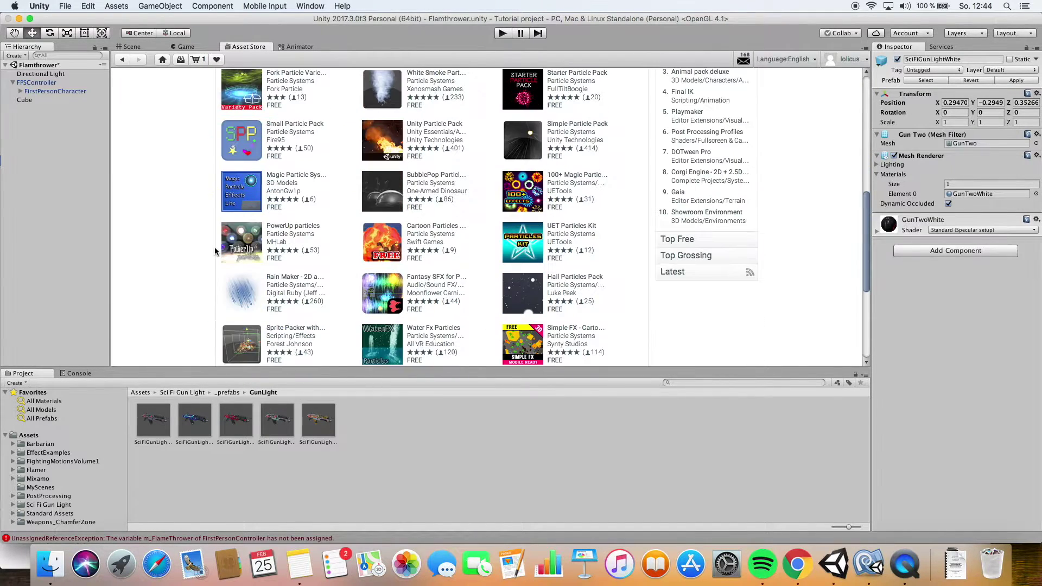
{"action": "scroll", "coordinate": [215, 251], "scroll_direction": "down", "scroll_amount": 8}
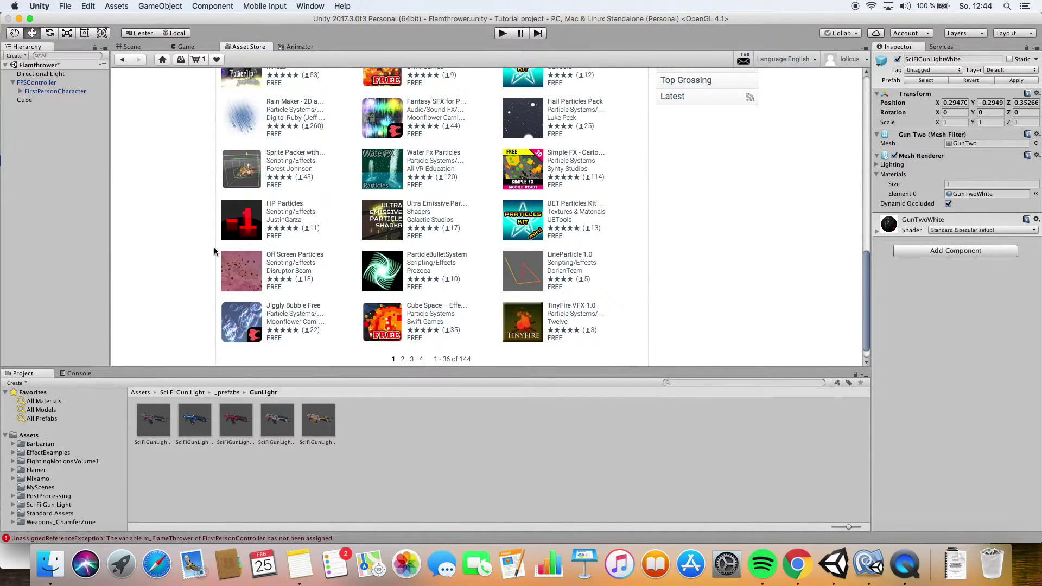
{"action": "scroll", "coordinate": [214, 252], "scroll_direction": "up", "scroll_amount": 12}
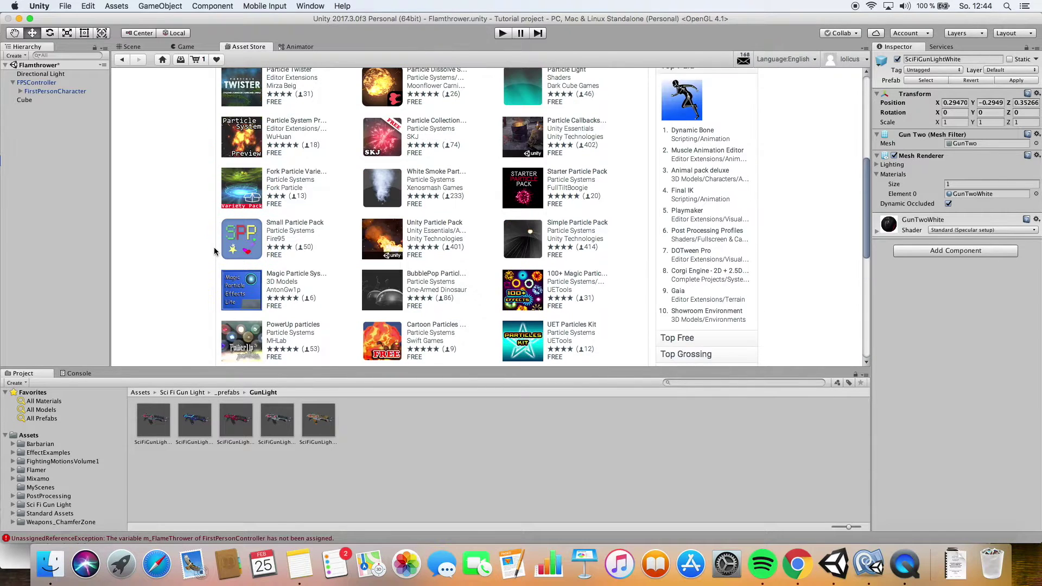
{"action": "left_click", "coordinate": [405, 237]}
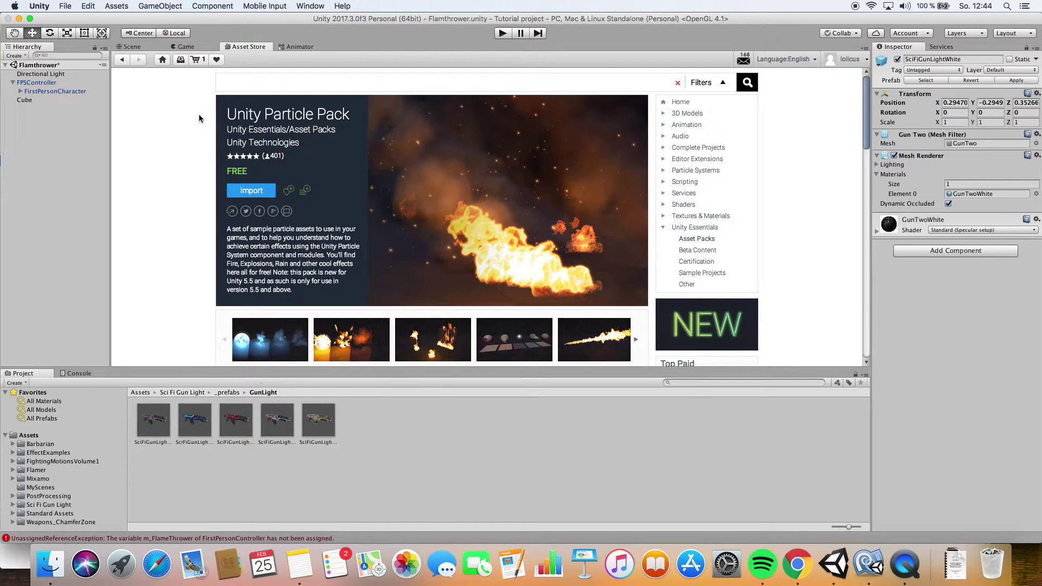
- Place the FlameThrowerEffect prefab from EffectExamples > FireExplosionEffects > Prefabs in the scene and raise it to about Y 2.439
{"action": "left_click", "coordinate": [132, 47]}
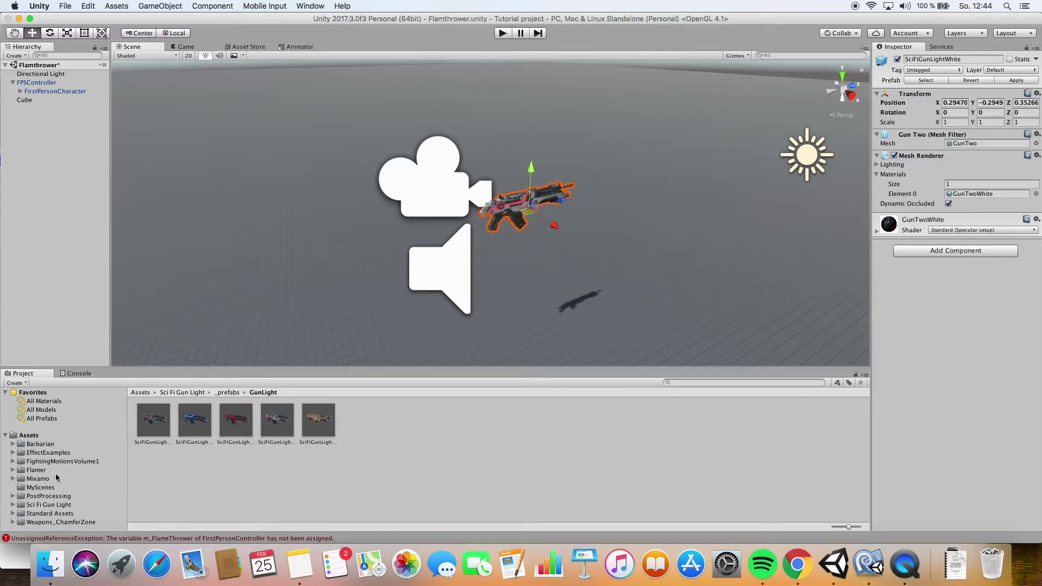
{"action": "left_click", "coordinate": [13, 452]}
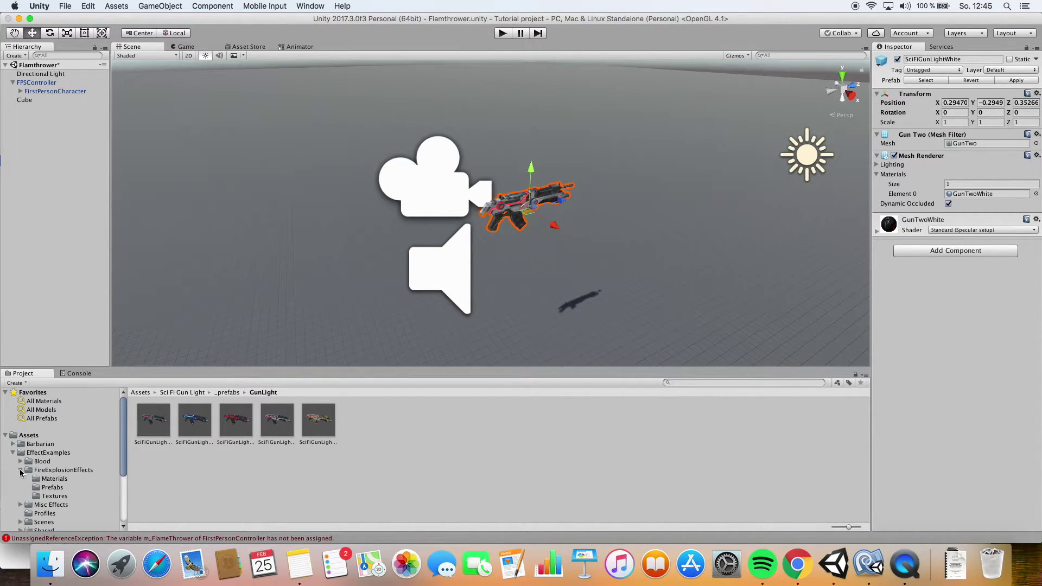
{"action": "left_click", "coordinate": [76, 470]}
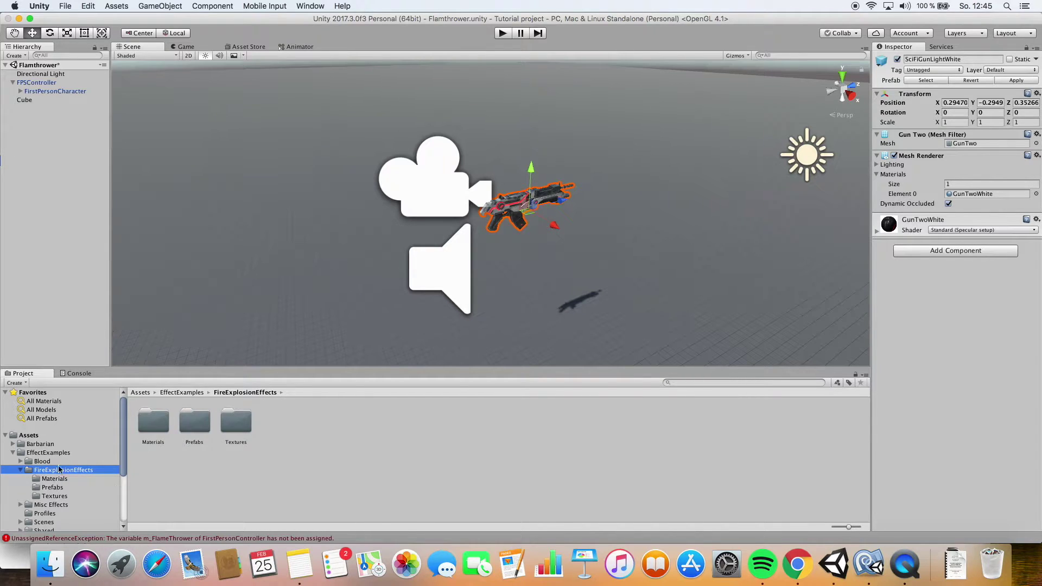
{"action": "double_click", "coordinate": [195, 429]}
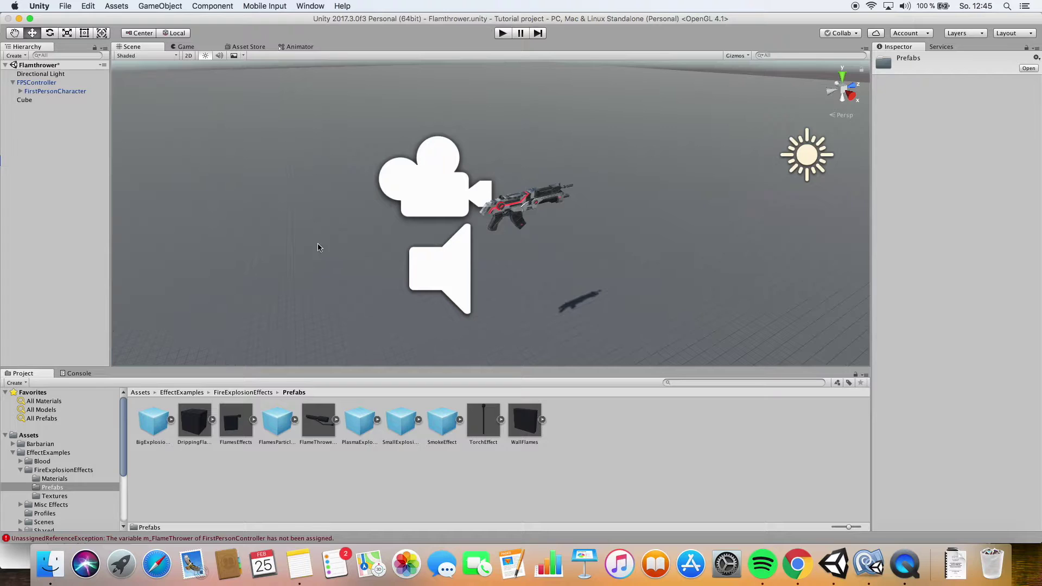
{"action": "left_click_drag", "start_coordinate": [319, 248], "coordinate": [421, 230], "text": "alt"}
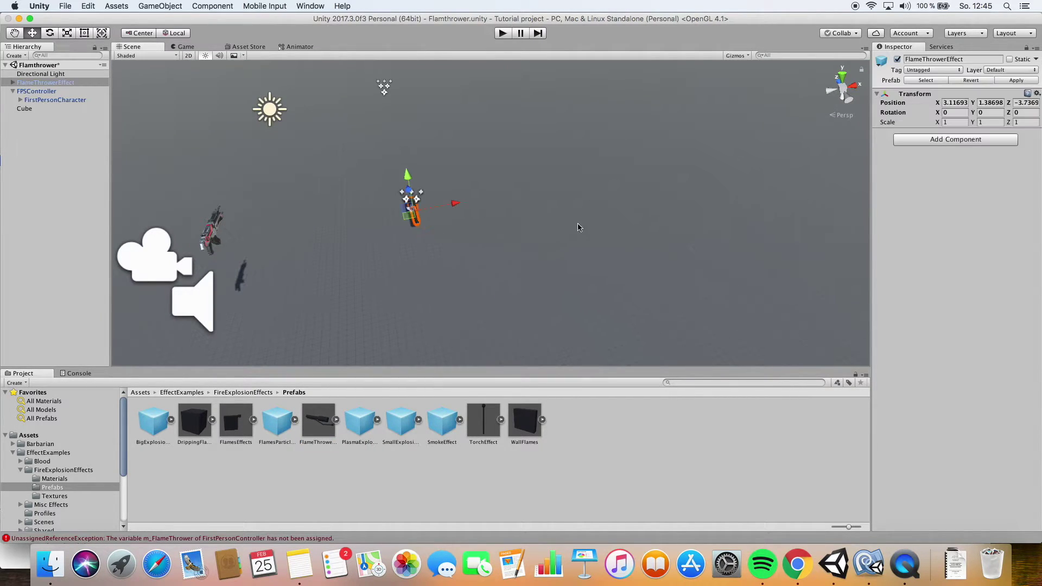
{"action": "left_click_drag", "start_coordinate": [582, 226], "coordinate": [379, 87], "text": "alt"}
{"action": "right_click_drag", "start_coordinate": [630, 254], "coordinate": [628, 216]}
- Play-test the scene by walking around the flamethrower effect, and stop the game
{"action": "left_click", "coordinate": [508, 35]}
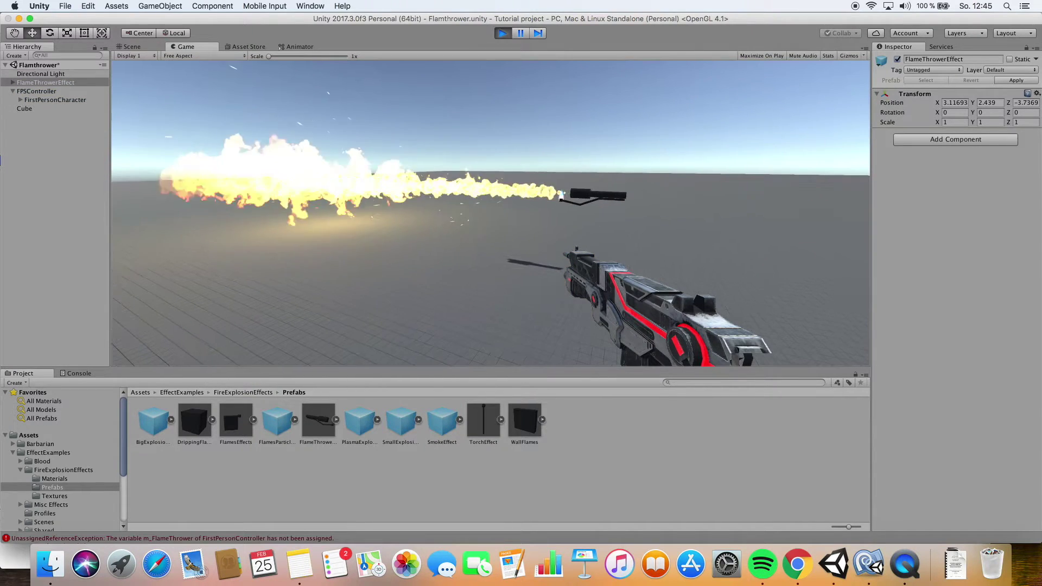
{"action": "key", "text": "w"}
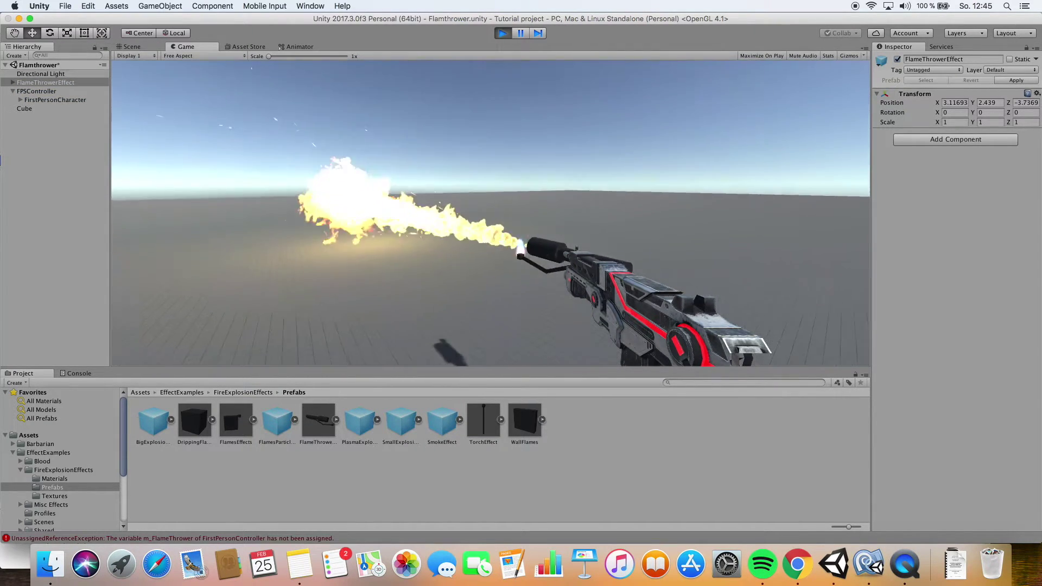
{"action": "key", "text": "d"}
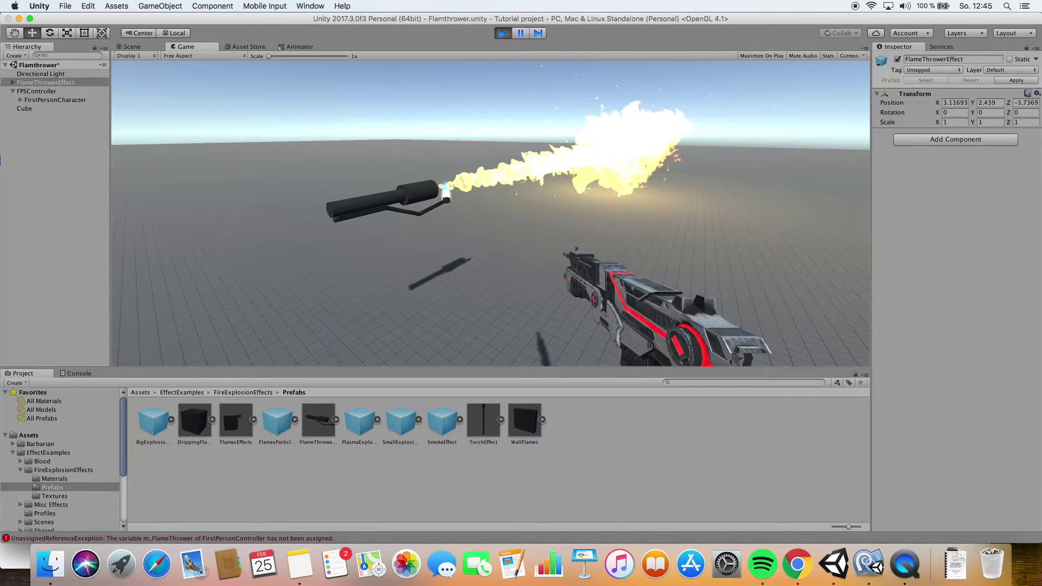
{"action": "key", "text": "s"}
{"action": "key", "text": "w"}
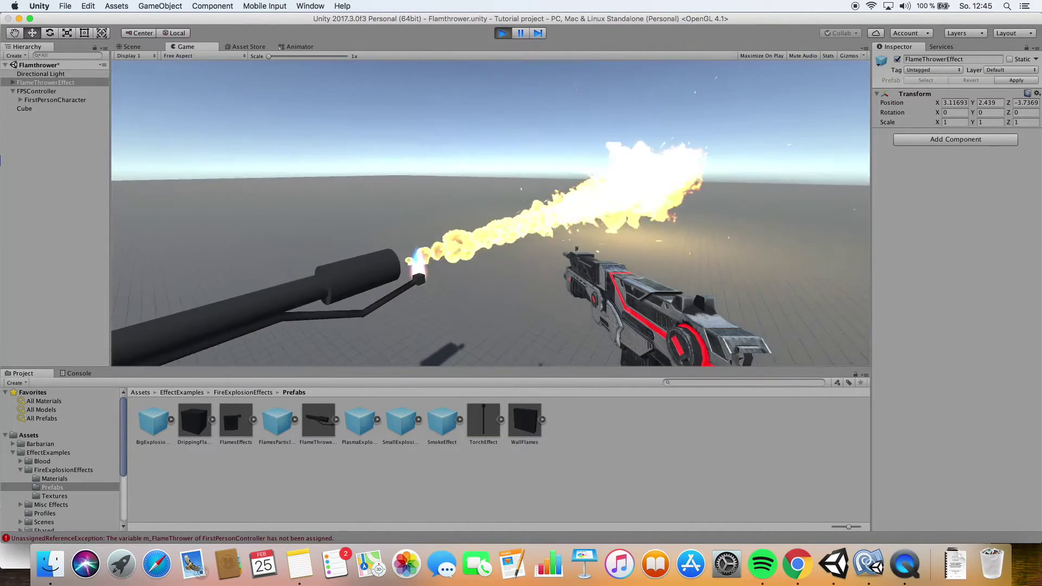
{"action": "key", "text": "s"}
{"action": "key", "text": "Escape"}
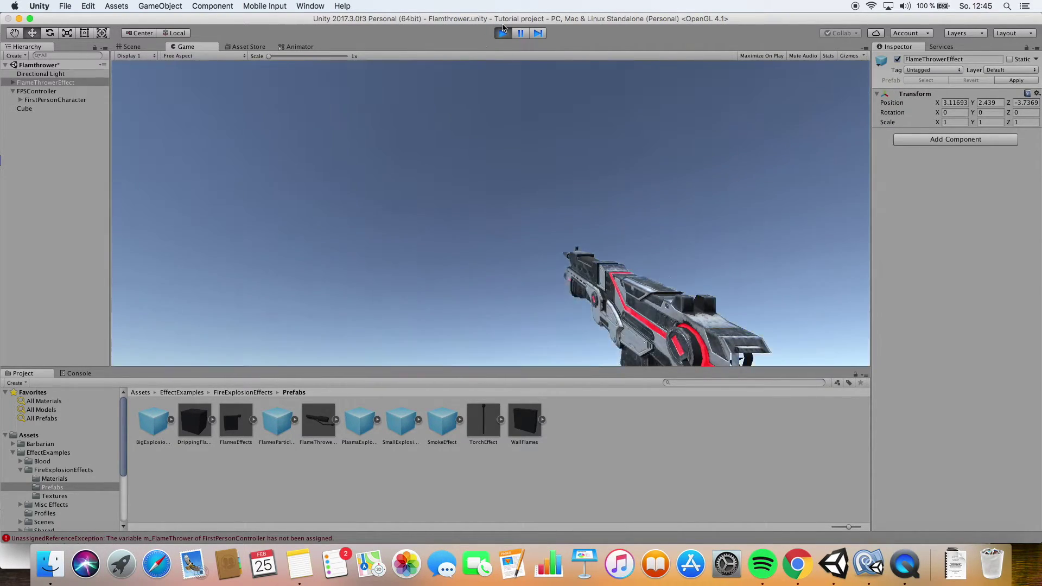
{"action": "left_click", "coordinate": [503, 31]}
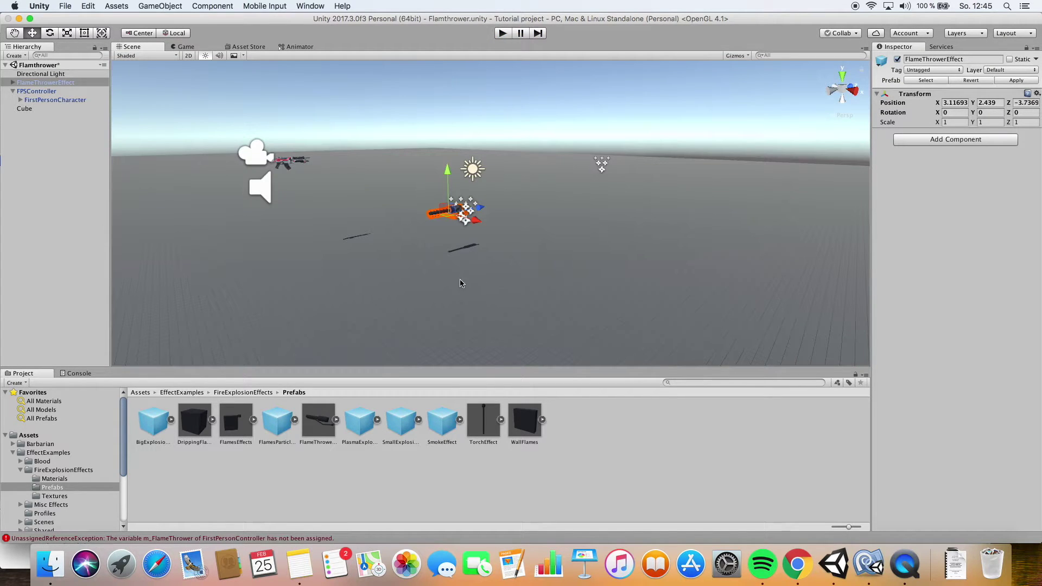
- Move the Flames child of FlameThrowerEffect toward the sci-fi gun, to about X -4.32, Y 1.244, Z -2.556
{"action": "left_click_drag", "start_coordinate": [460, 283], "coordinate": [405, 189], "text": "alt"}
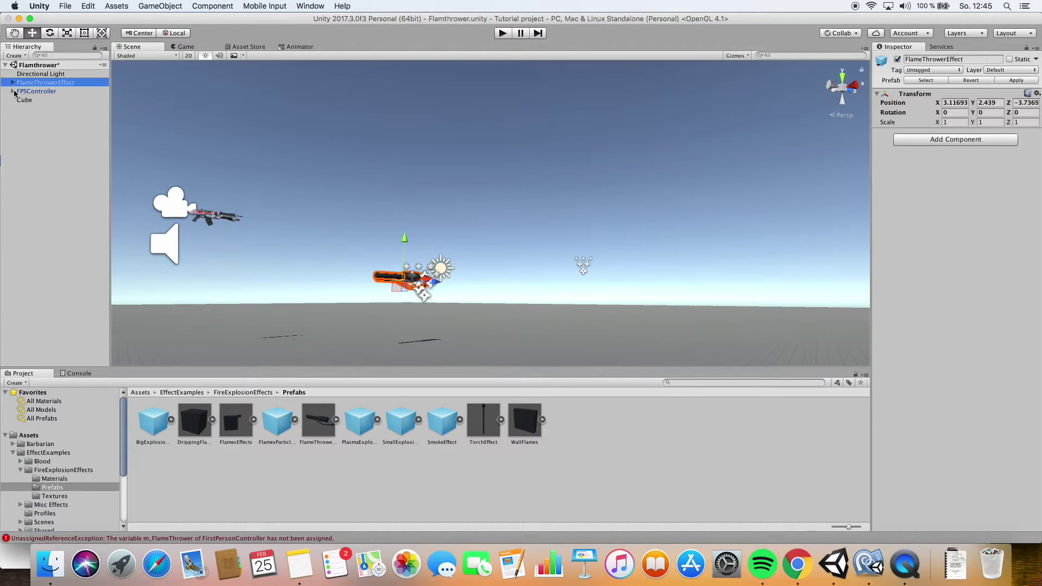
{"action": "left_click_drag", "start_coordinate": [496, 245], "coordinate": [429, 315], "text": "alt"}
{"action": "left_click", "coordinate": [50, 111]}
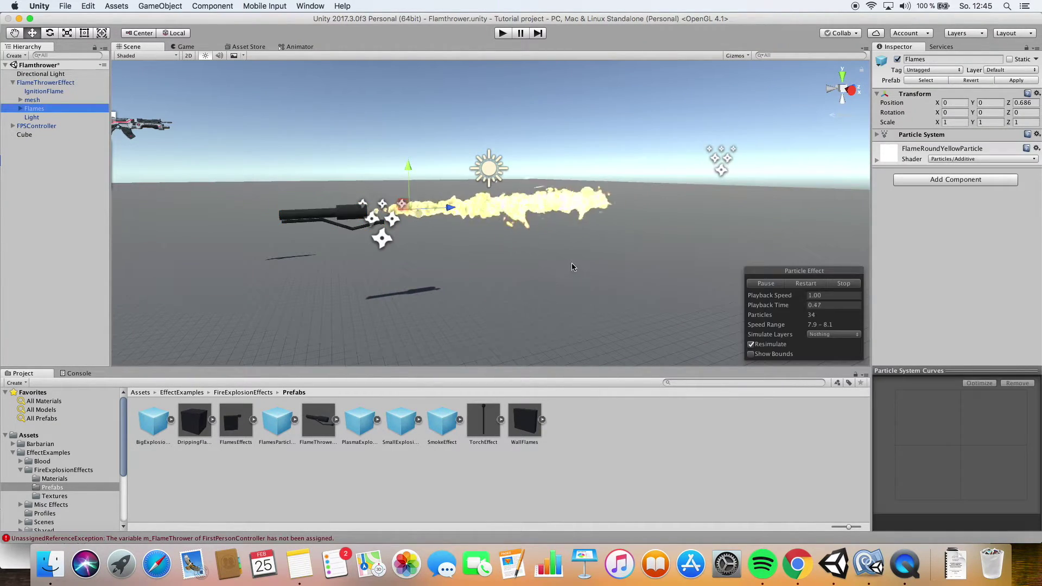
{"action": "left_click_drag", "start_coordinate": [408, 167], "coordinate": [562, 194]}
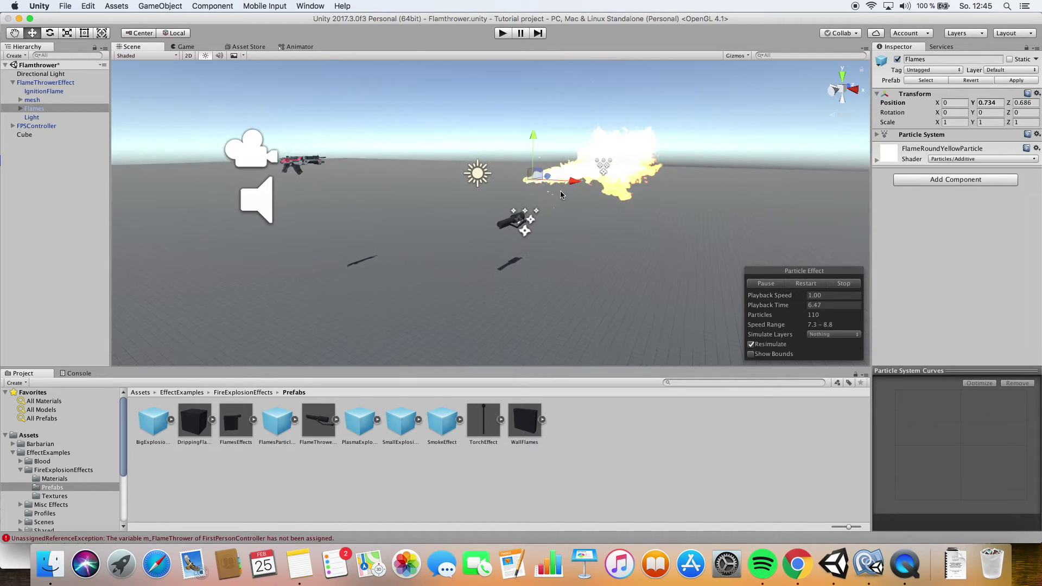
{"action": "right_click_drag", "start_coordinate": [407, 183], "coordinate": [409, 205]}
{"action": "left_click_drag", "start_coordinate": [571, 152], "coordinate": [571, 136]}
{"action": "left_click_drag", "start_coordinate": [612, 169], "coordinate": [426, 169]}
{"action": "left_click_drag", "start_coordinate": [352, 125], "coordinate": [352, 107]}
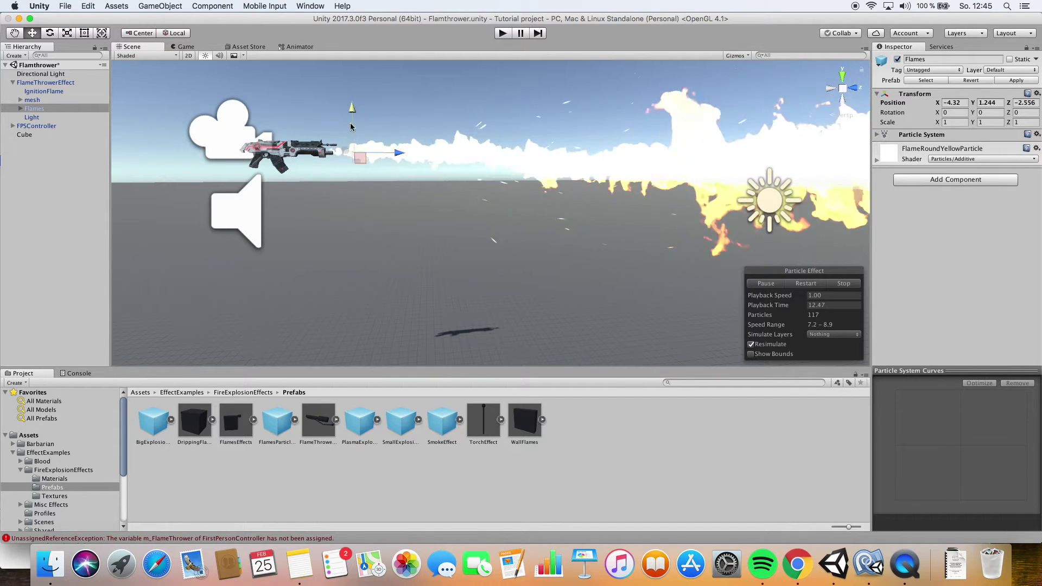
- Align Flames with the gun's muzzle from several view angles, at about X -2.621, Y 1.134, Z -2.156
{"action": "right_click_drag", "start_coordinate": [336, 179], "coordinate": [548, 174]}
{"action": "left_click_drag", "start_coordinate": [547, 174], "coordinate": [488, 163], "text": "alt"}
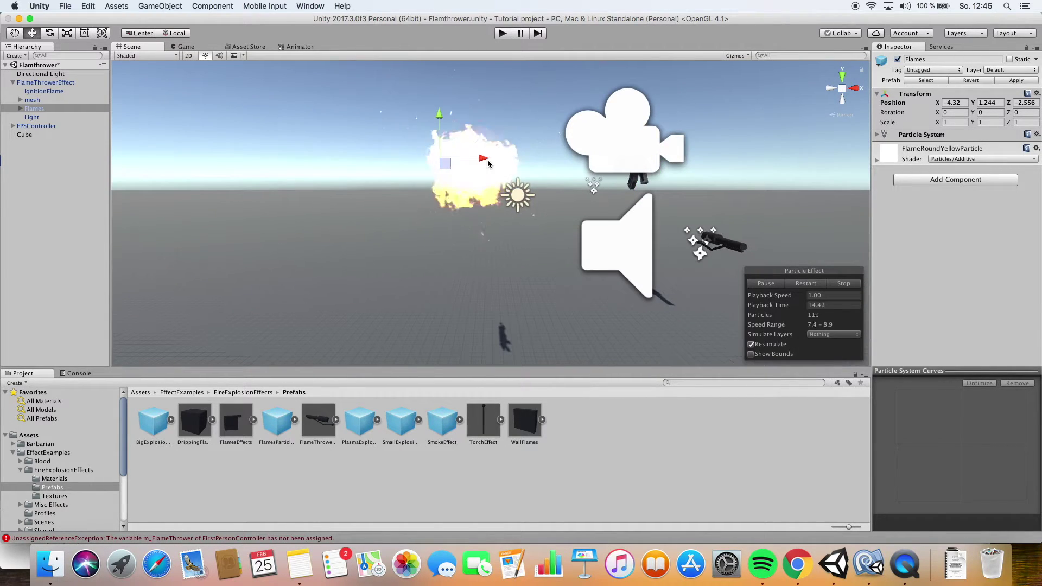
{"action": "left_click_drag", "start_coordinate": [667, 179], "coordinate": [601, 170], "text": "alt"}
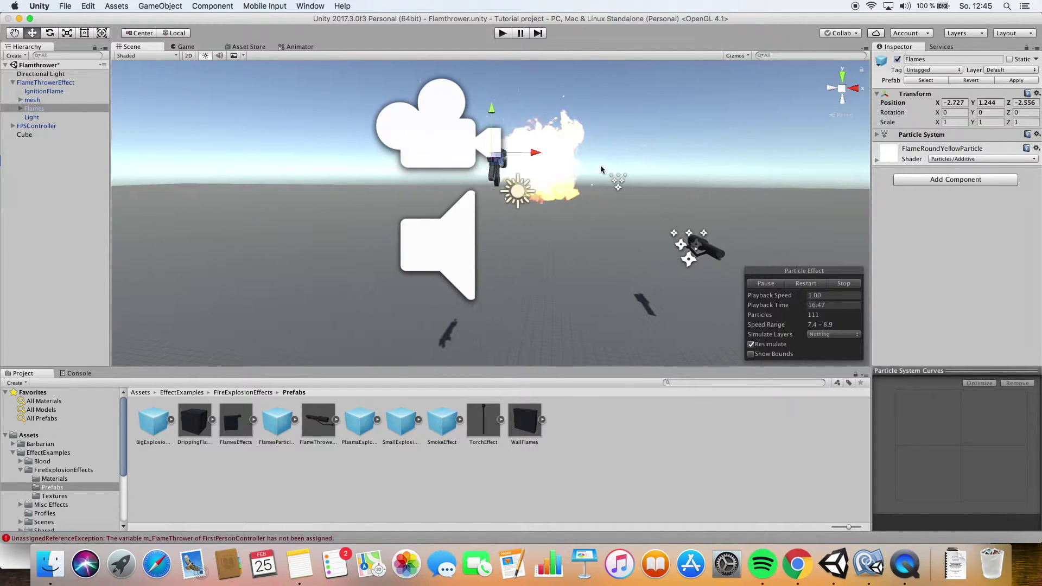
{"action": "right_click_drag", "start_coordinate": [548, 155], "coordinate": [417, 210]}
{"action": "left_click_drag", "start_coordinate": [514, 144], "coordinate": [617, 139]}
{"action": "left_click_drag", "start_coordinate": [584, 95], "coordinate": [382, 247]}
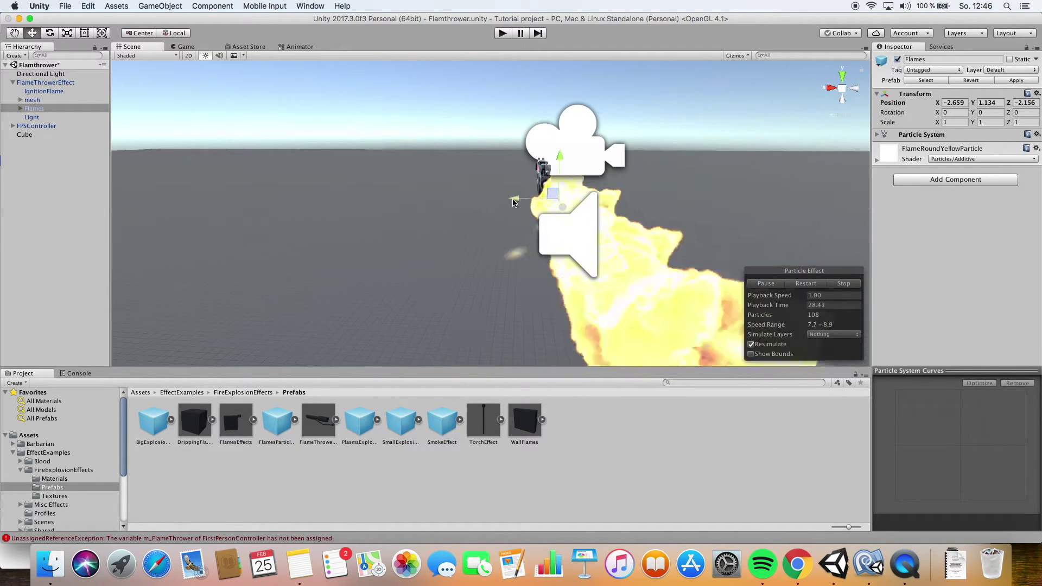
{"action": "left_click_drag", "start_coordinate": [513, 200], "coordinate": [317, 219]}
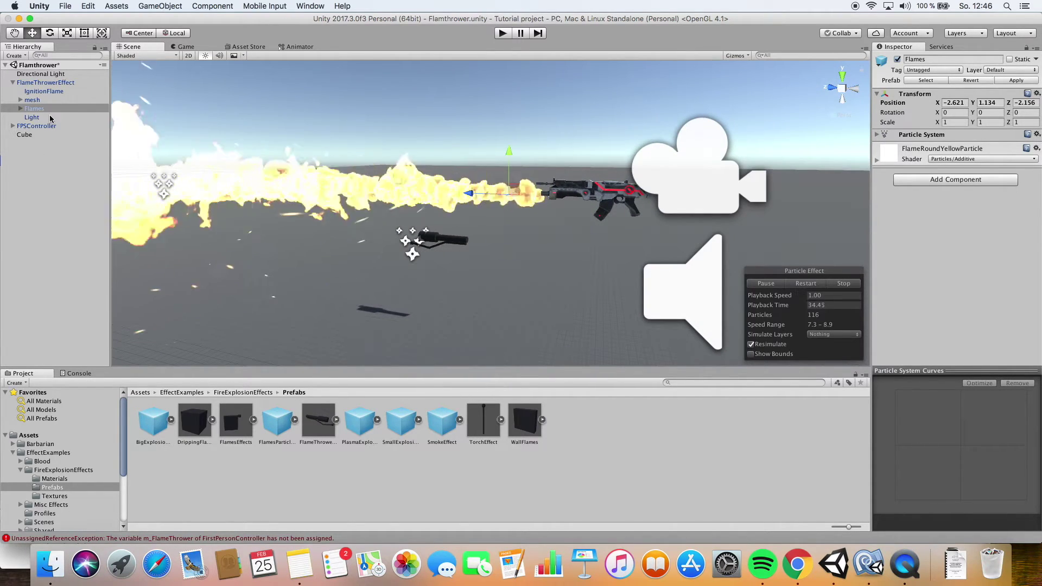
- Make Flames a child of SciFiGunLightWhite, accepting the prefab break, and play-test that the flames follow the gun
{"action": "left_click", "coordinate": [12, 126]}
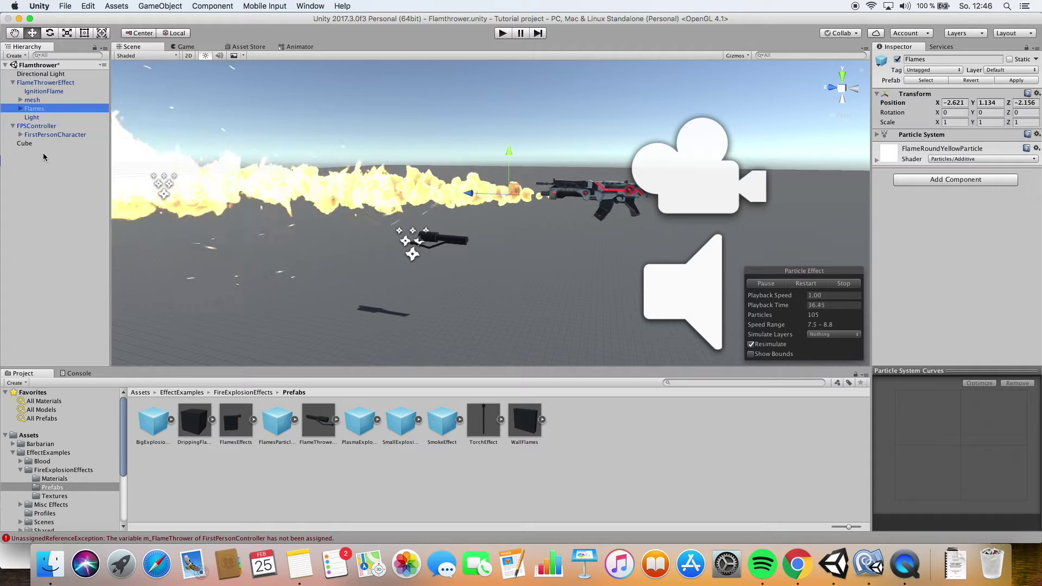
{"action": "left_click", "coordinate": [20, 135]}
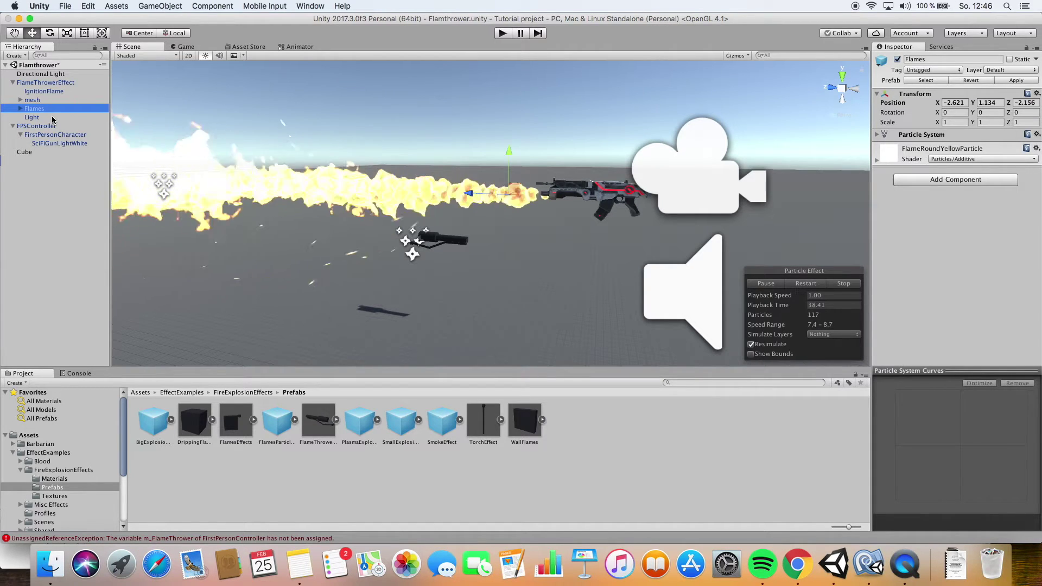
{"action": "left_click_drag", "start_coordinate": [34, 112], "coordinate": [47, 144]}
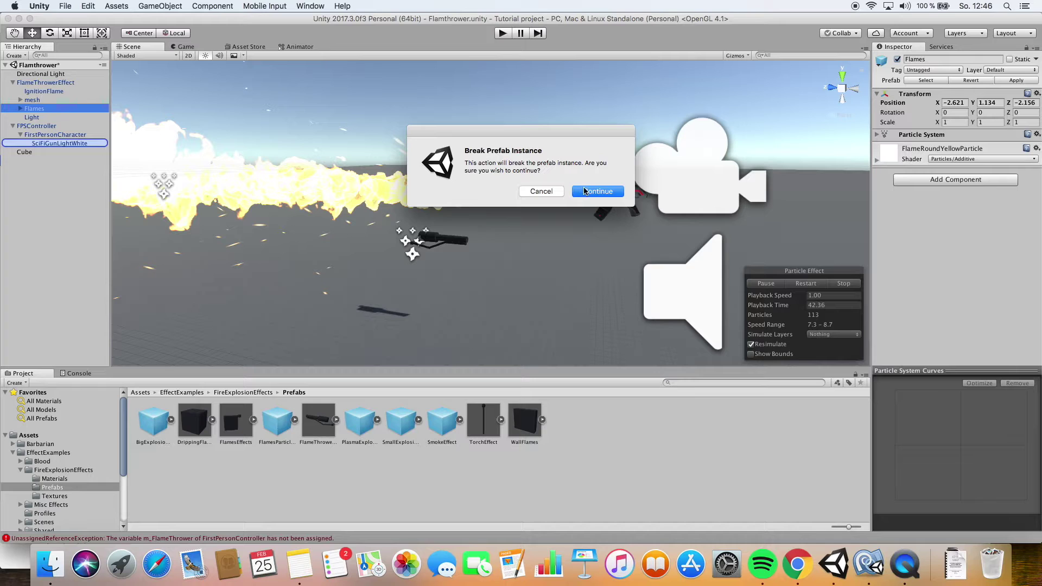
{"action": "left_click", "coordinate": [597, 191]}
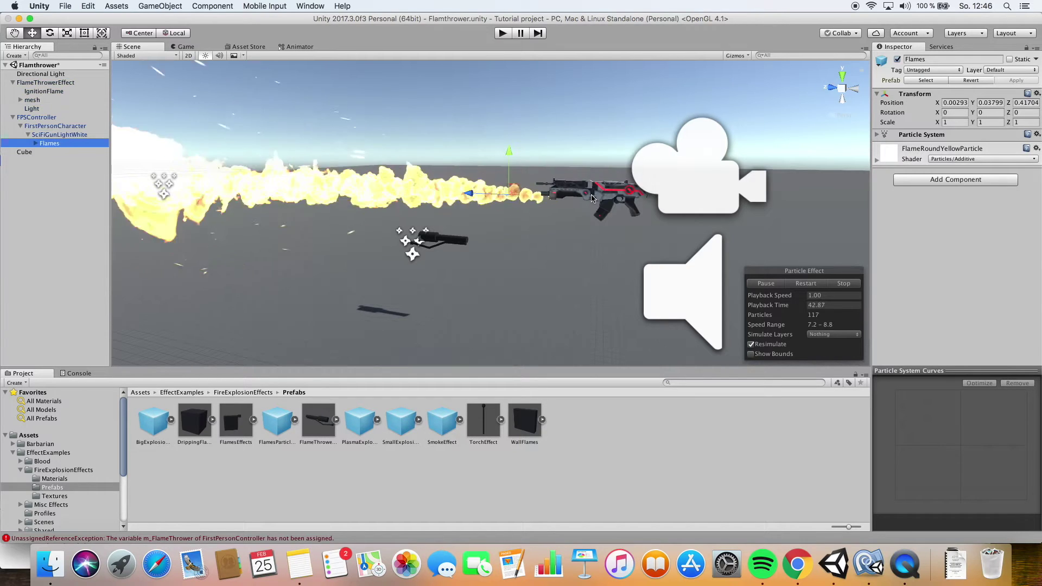
{"action": "left_click", "coordinate": [503, 34]}
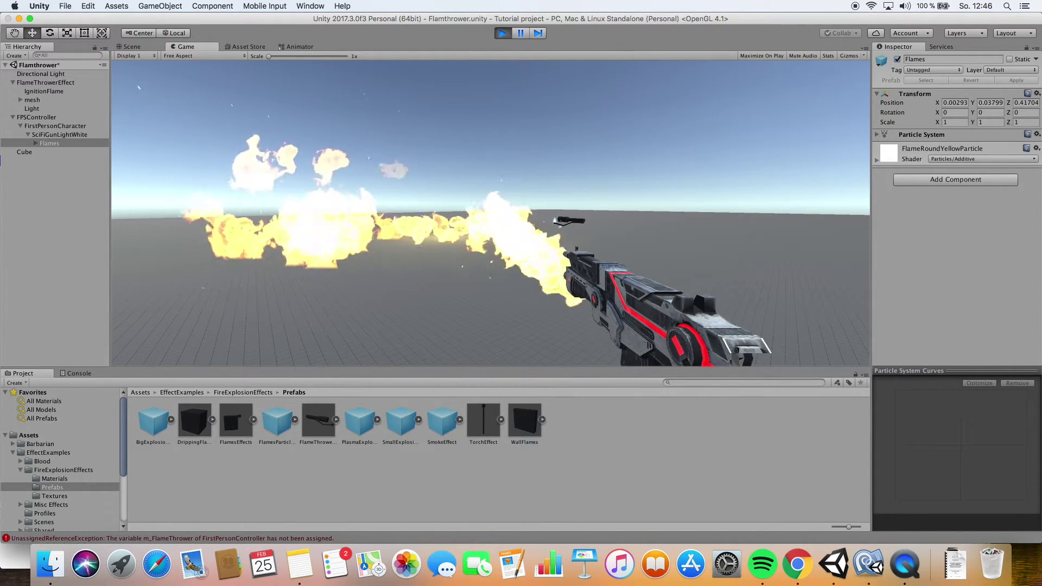
{"action": "key", "text": "super+p"}
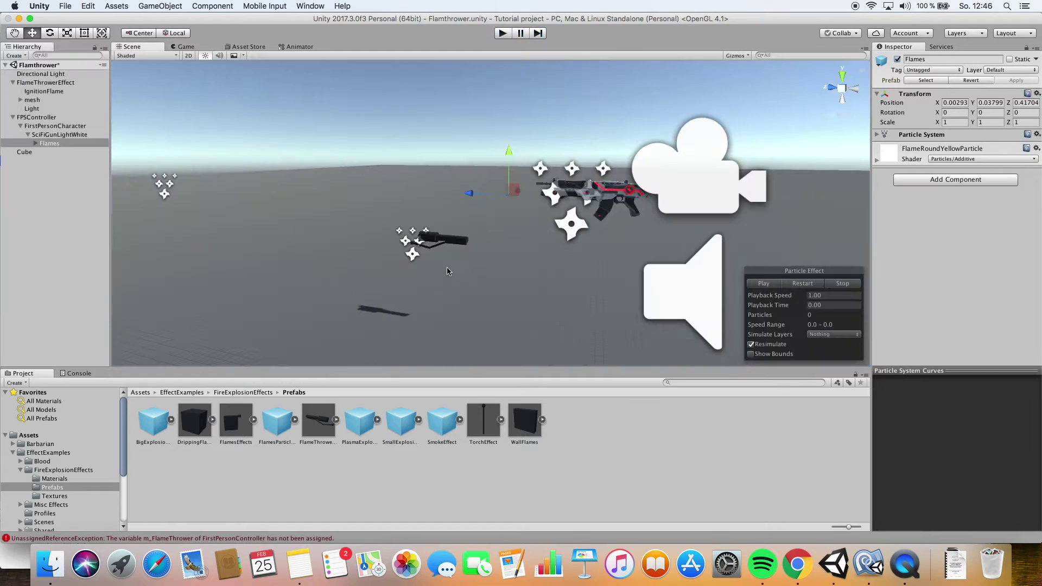
- Move FlameThrowerEffect's Light in front of the gun, to about X -2.908, Y 0.979, Z -0.352, and make it a child of Flames
{"action": "left_click_drag", "start_coordinate": [449, 268], "coordinate": [220, 280], "text": "alt"}
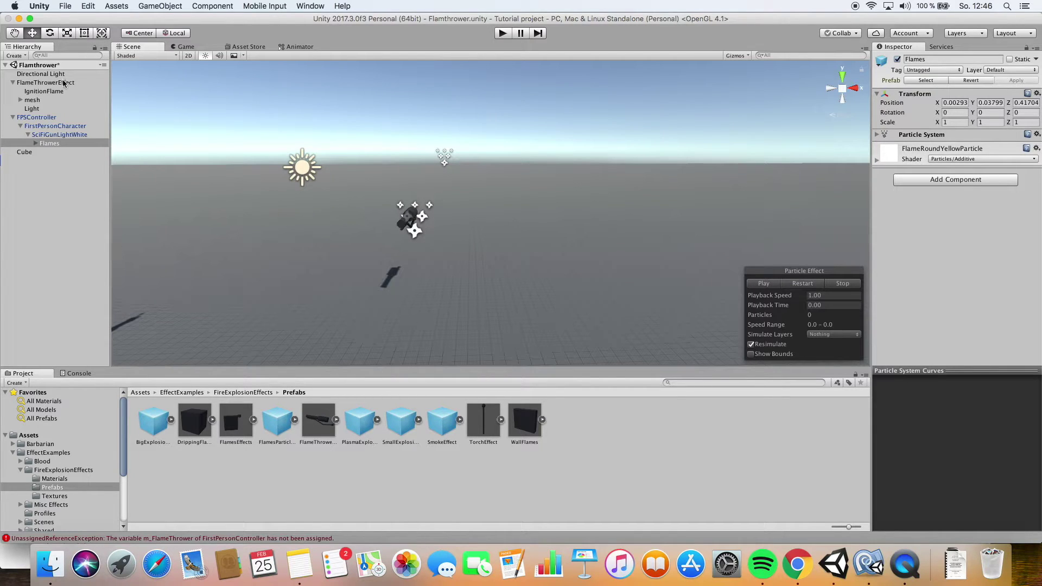
{"action": "left_click", "coordinate": [32, 110]}
{"action": "left_click_drag", "start_coordinate": [542, 230], "coordinate": [375, 228], "text": "alt"}
{"action": "left_click_drag", "start_coordinate": [726, 163], "coordinate": [468, 163]}
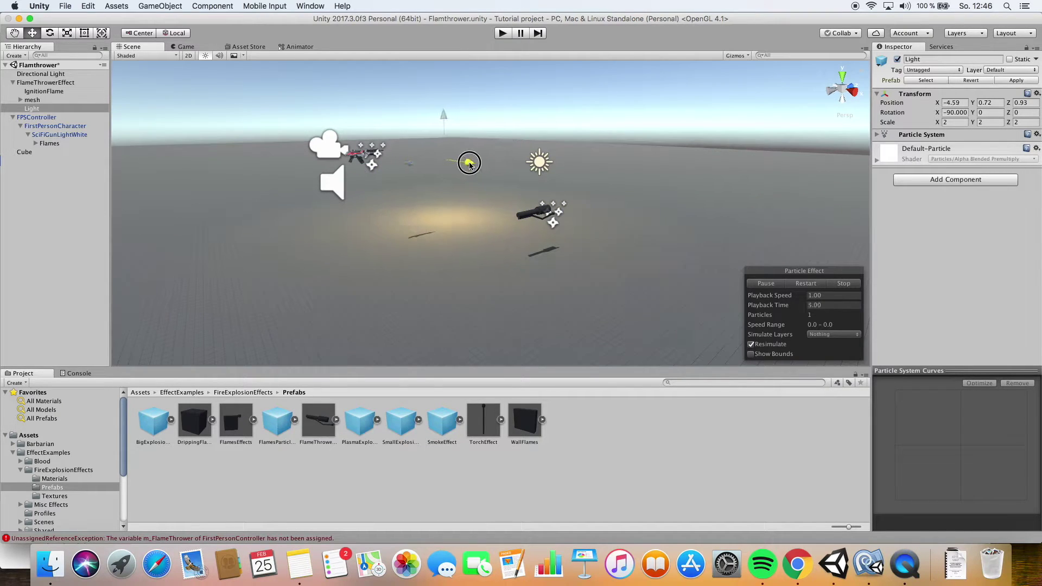
{"action": "right_click_drag", "start_coordinate": [540, 184], "coordinate": [479, 182]}
{"action": "key", "text": "w"}
{"action": "key", "text": "d"}
{"action": "left_click_drag", "start_coordinate": [480, 183], "coordinate": [540, 158], "text": "alt"}
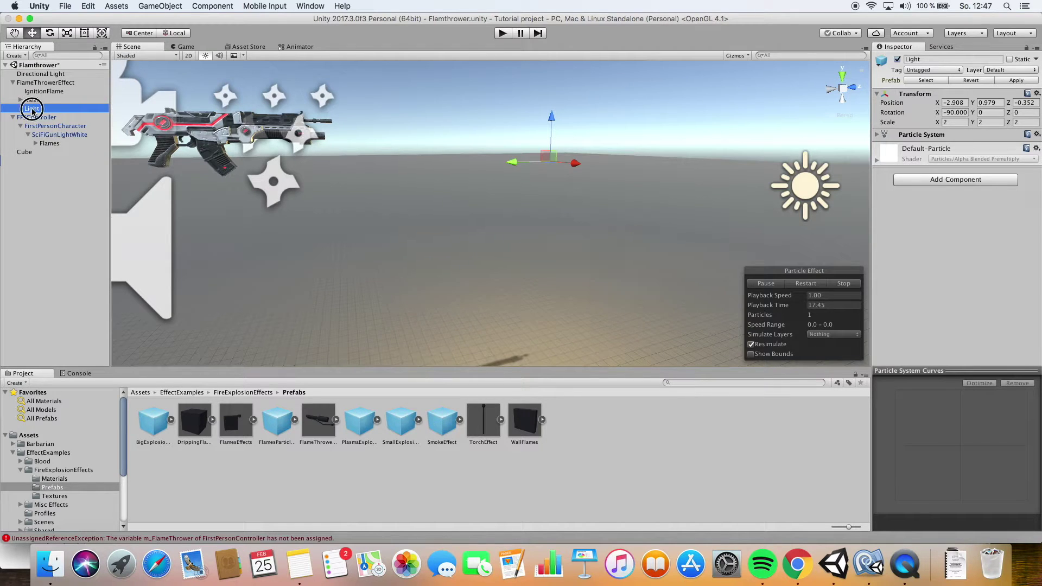
{"action": "left_click_drag", "start_coordinate": [50, 144], "coordinate": [50, 143]}
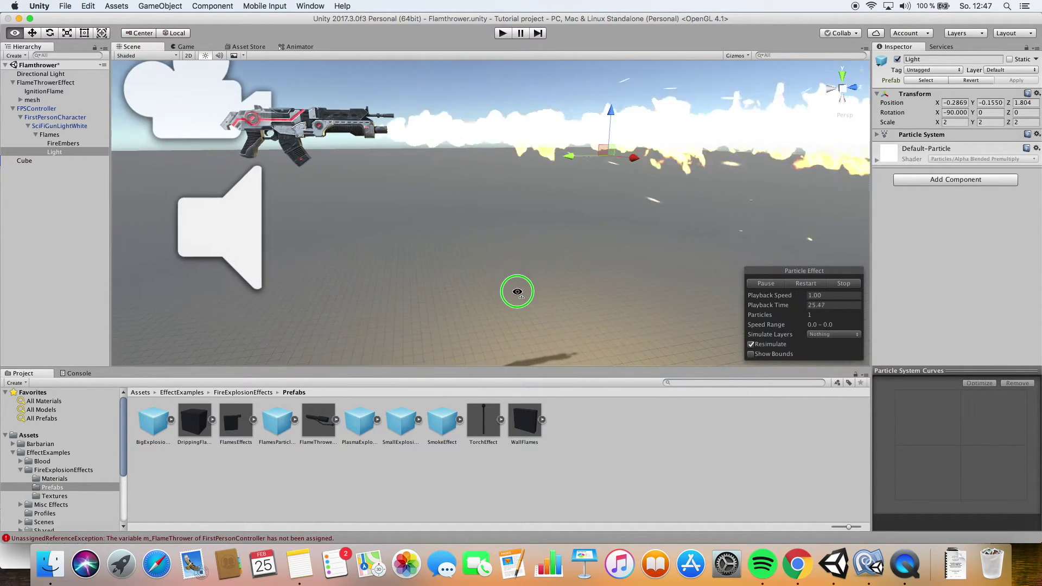
{"action": "left_click_drag", "start_coordinate": [518, 291], "coordinate": [672, 313], "text": "alt"}
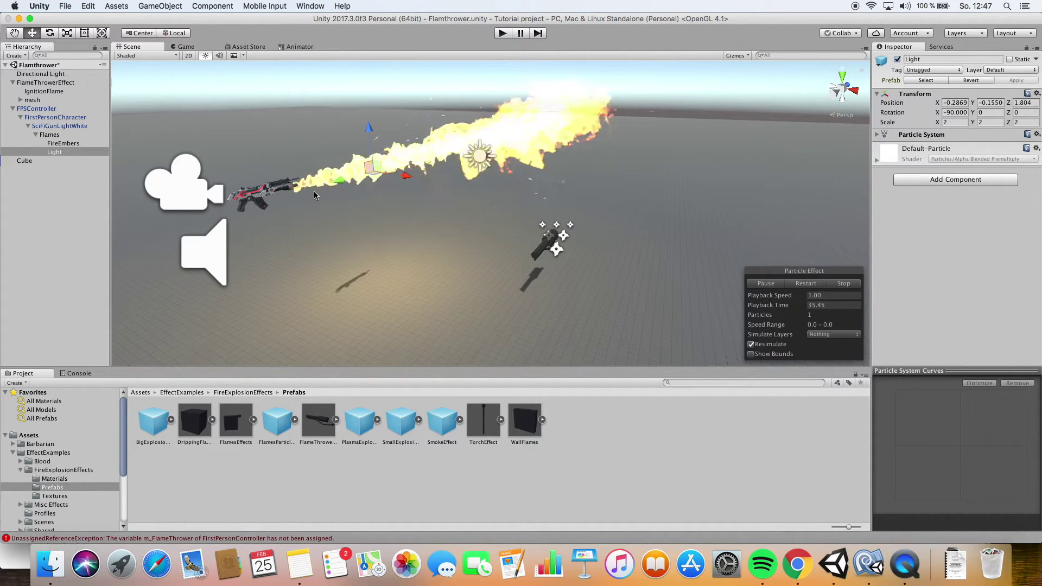
- Stop the particle preview and delete the leftover FlameThrowerEffect object from the scene
{"action": "left_click", "coordinate": [849, 284]}
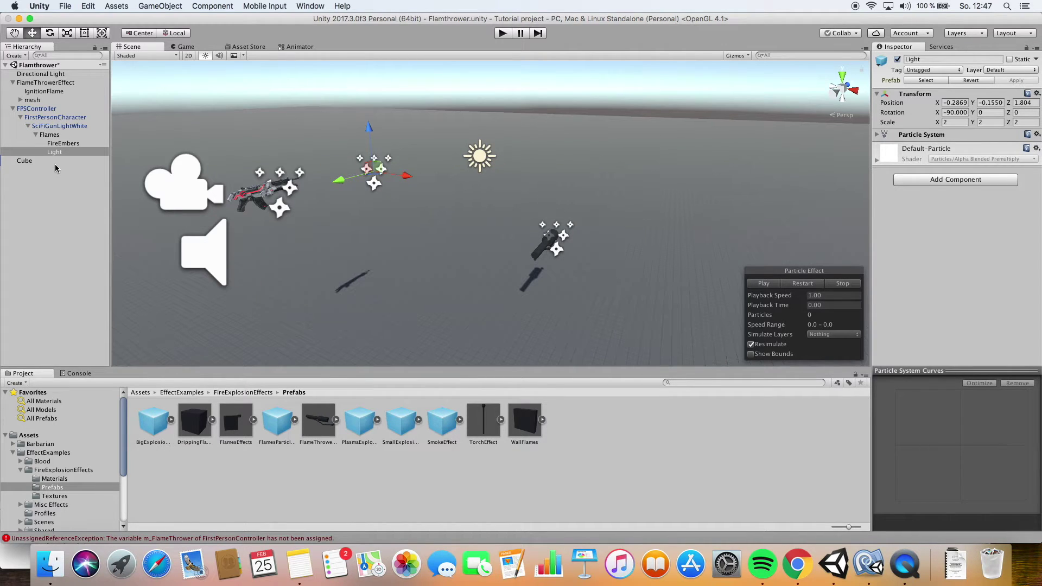
{"action": "left_click", "coordinate": [26, 83]}
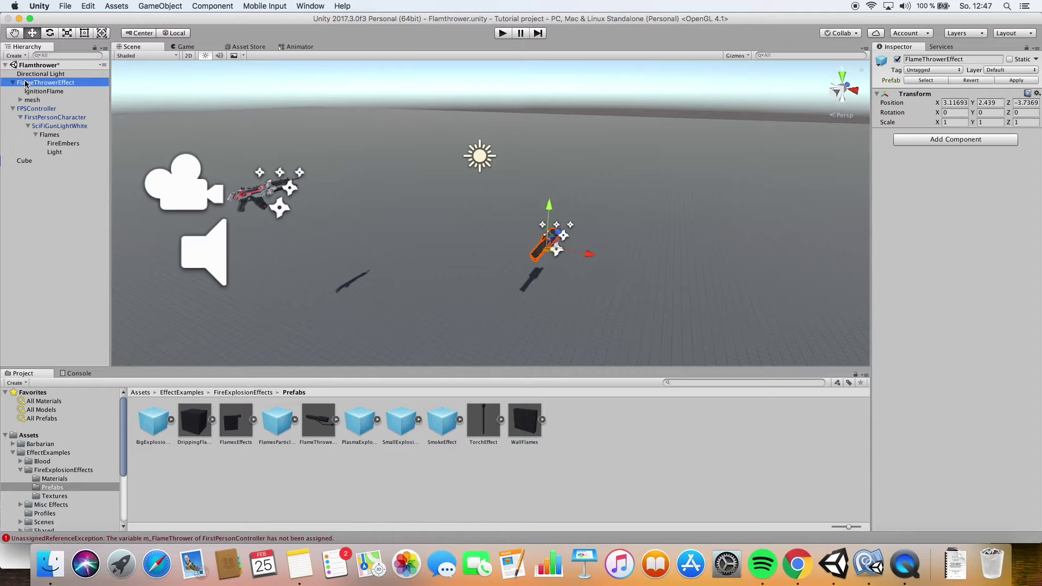
{"action": "key", "text": "super+BackSpace"}
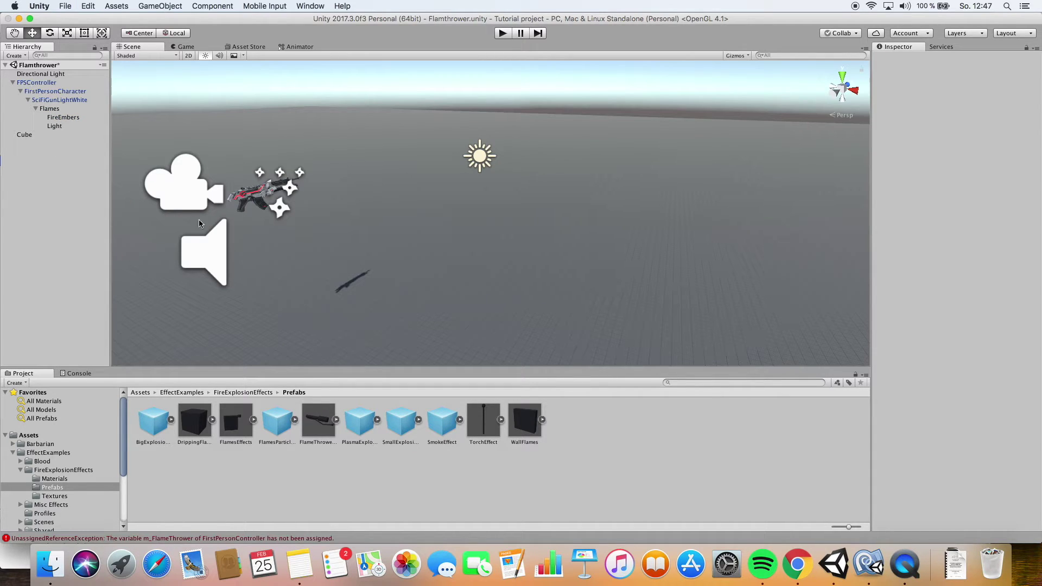
- Open the FPSController's First Person Controller script for editing and switch to MonoDevelop
{"action": "left_click", "coordinate": [46, 84]}
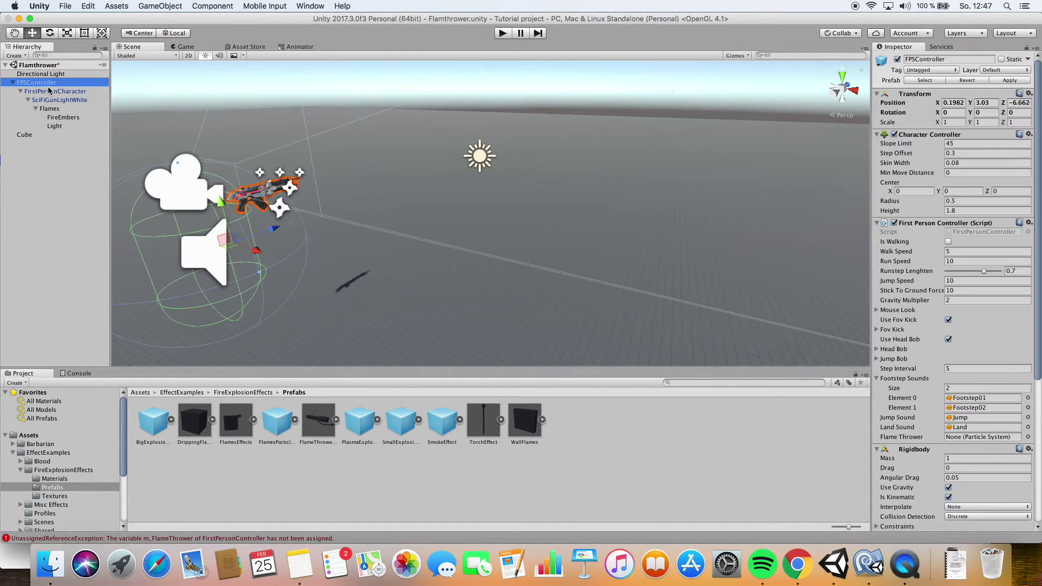
{"action": "left_click", "coordinate": [931, 223]}
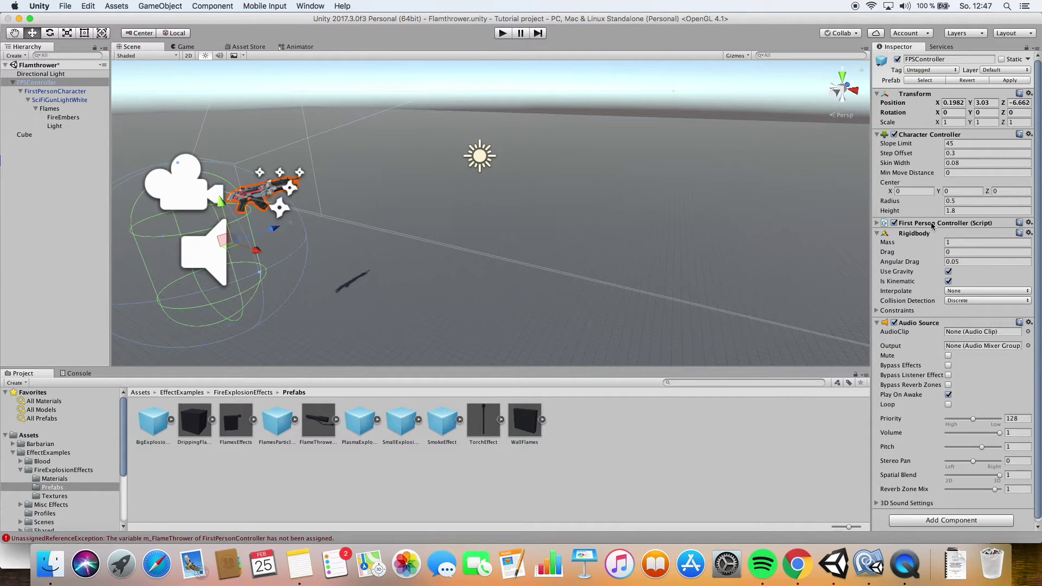
{"action": "left_click", "coordinate": [912, 223]}
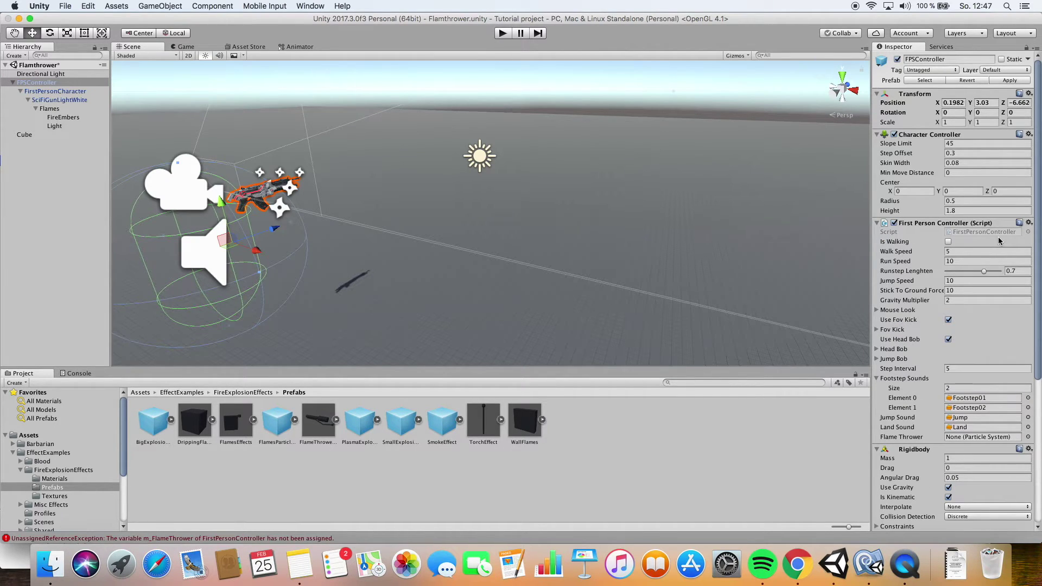
{"action": "left_click", "coordinate": [1029, 223]}
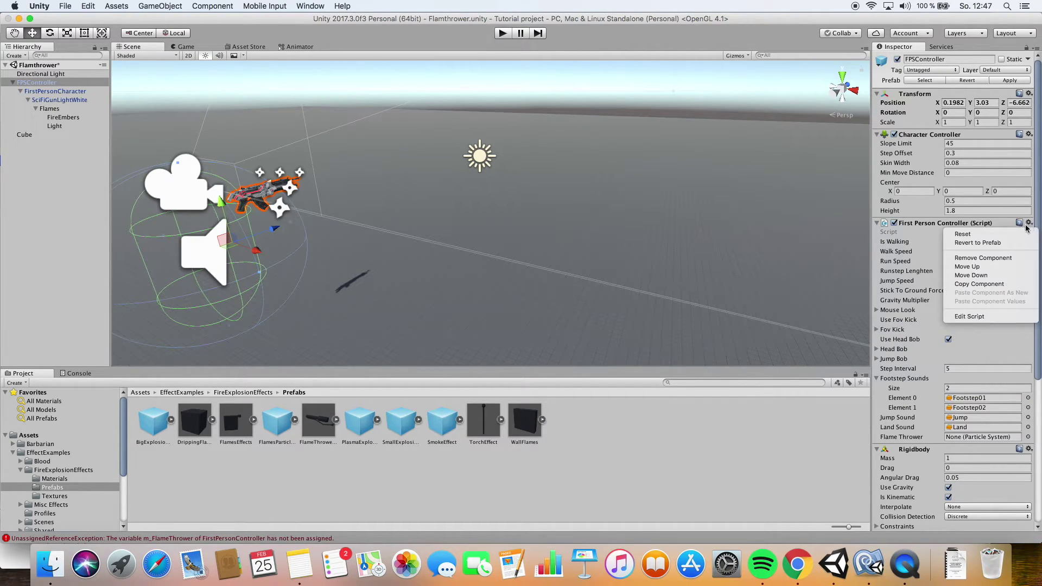
{"action": "left_click", "coordinate": [985, 318]}
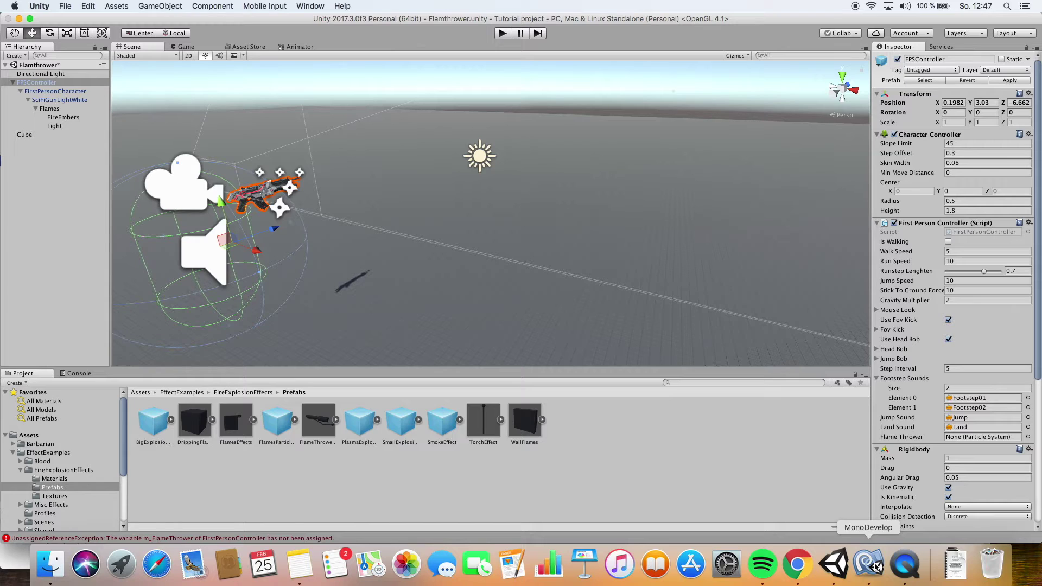
{"action": "left_click", "coordinate": [869, 565]}
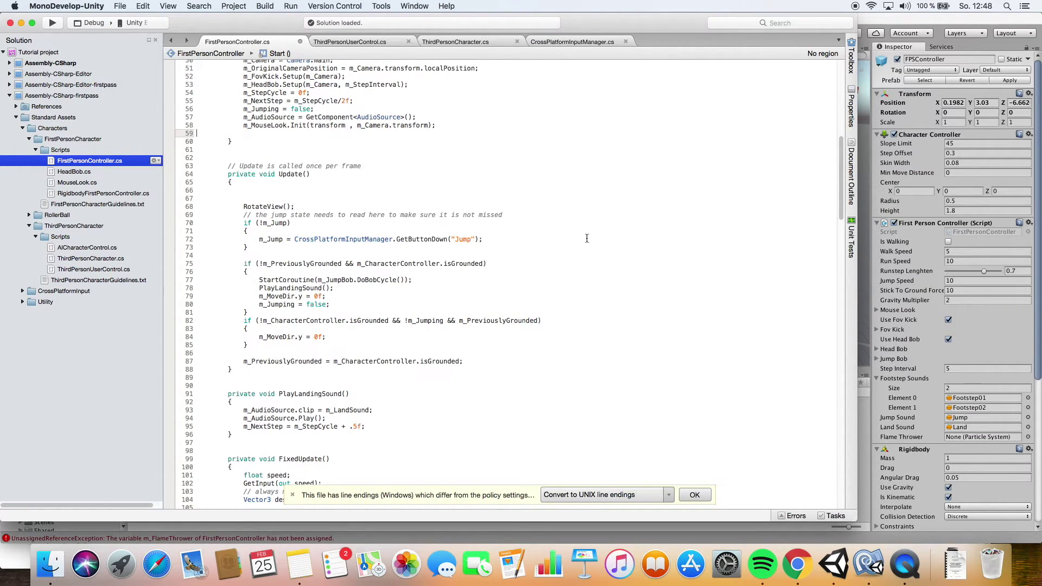
- Copy the serialized m_LandSound field declaration onto the empty line directly below it in FirstPersonController.cs
{"action": "left_click_drag", "start_coordinate": [842, 193], "coordinate": [837, 117]}
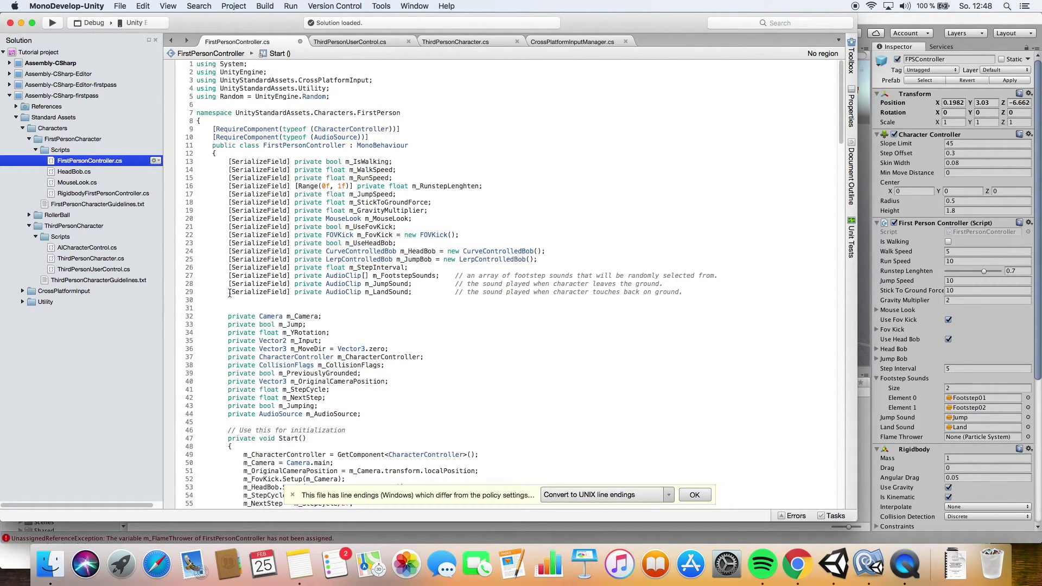
{"action": "left_click_drag", "start_coordinate": [230, 293], "coordinate": [412, 292]}
{"action": "key", "text": "super+c"}
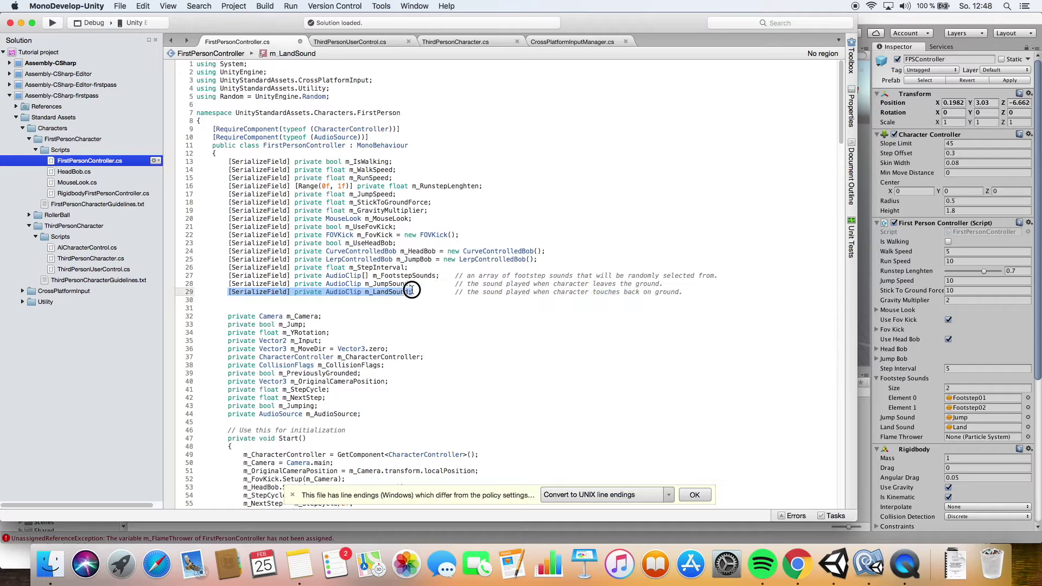
{"action": "left_click", "coordinate": [304, 304]}
{"action": "key", "text": "super+v"}
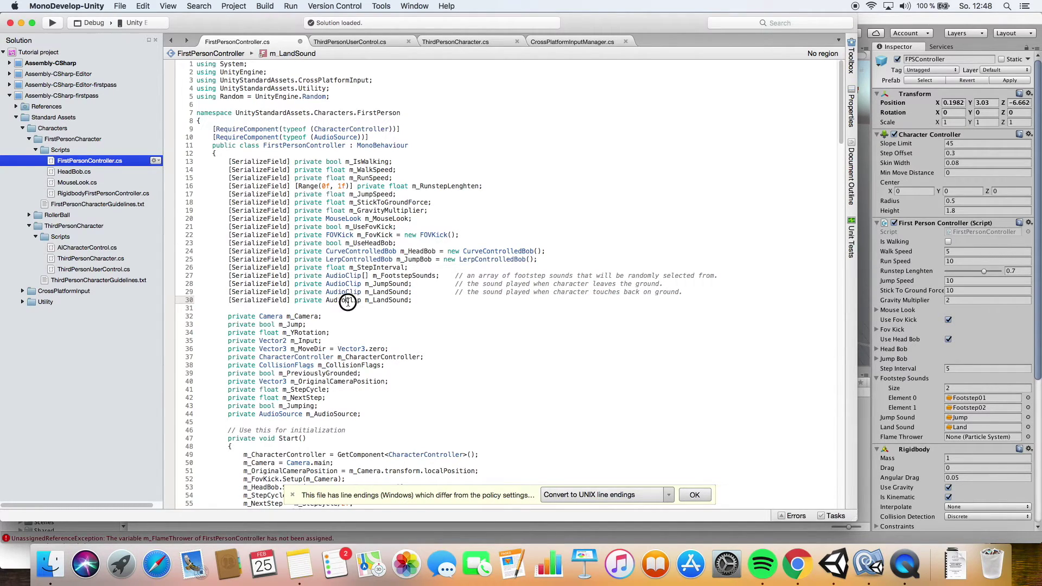
- Change the type of the copied m_LandSound declaration on line 30 from AudioClip to ParticleSystem
{"action": "double_click", "coordinate": [348, 302]}
{"action": "type", "text": "Pr"}
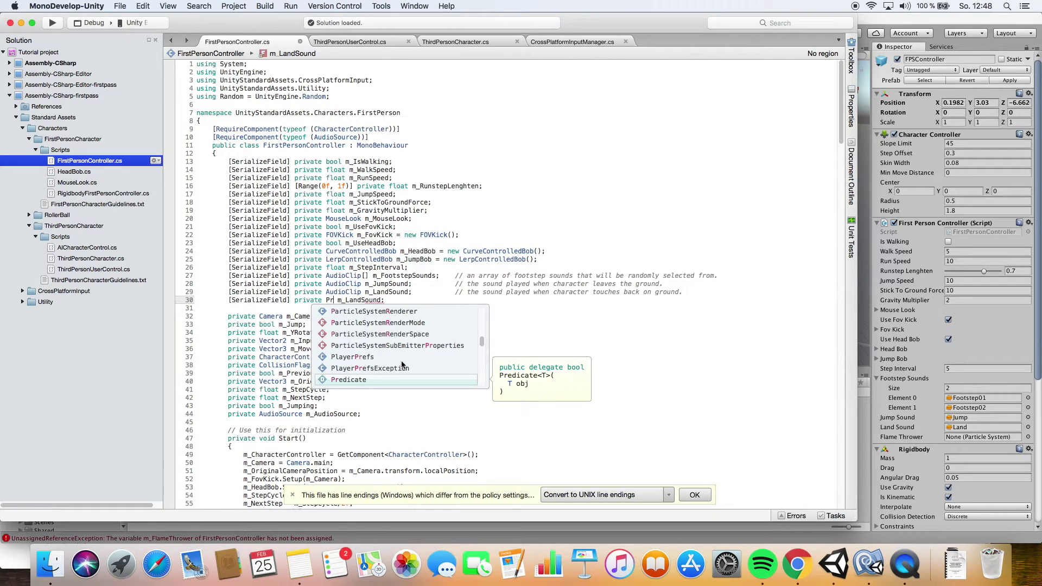
{"action": "key", "text": "BackSpace"}
{"action": "type", "text": "ar"}
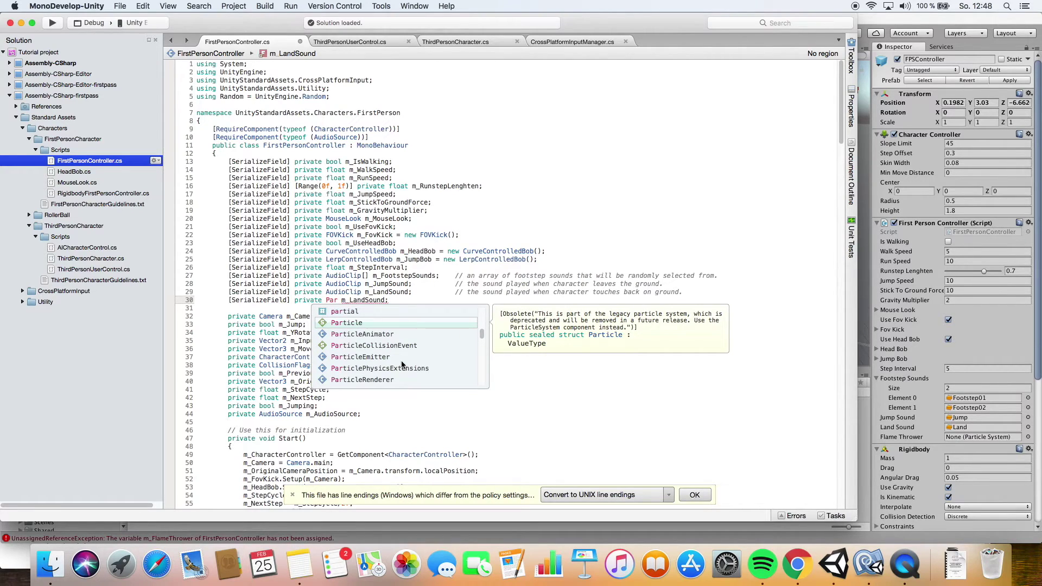
{"action": "key", "text": "Down"}
{"action": "type", "text": "ticle"}
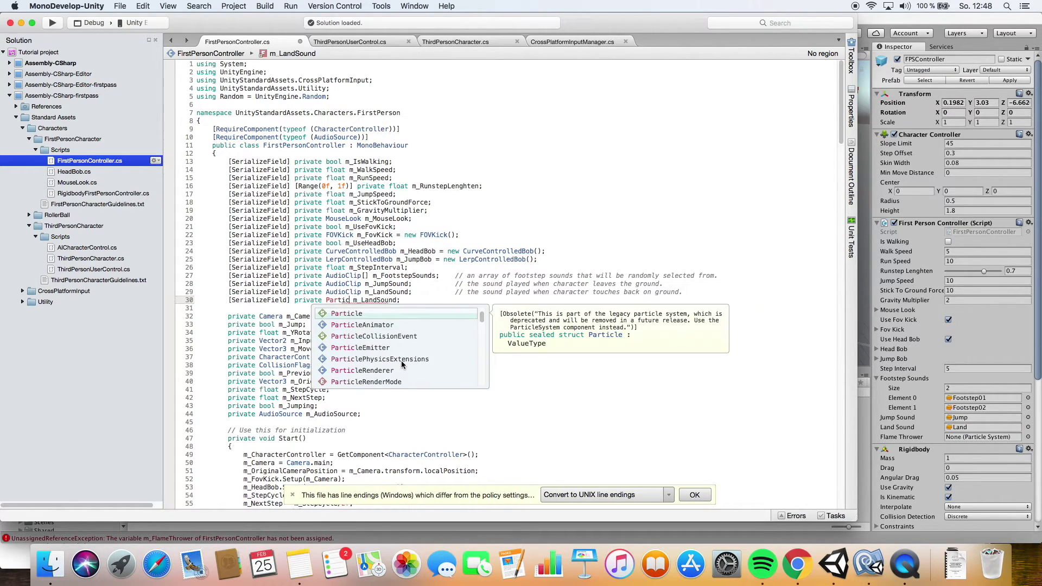
{"action": "type", "text": "Sy"}
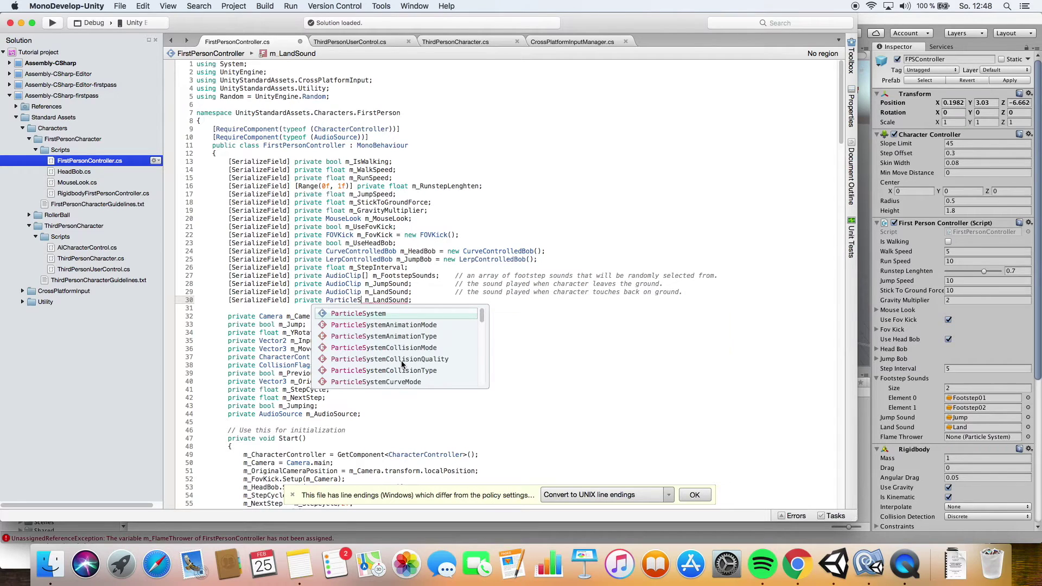
{"action": "key", "text": "Return"}
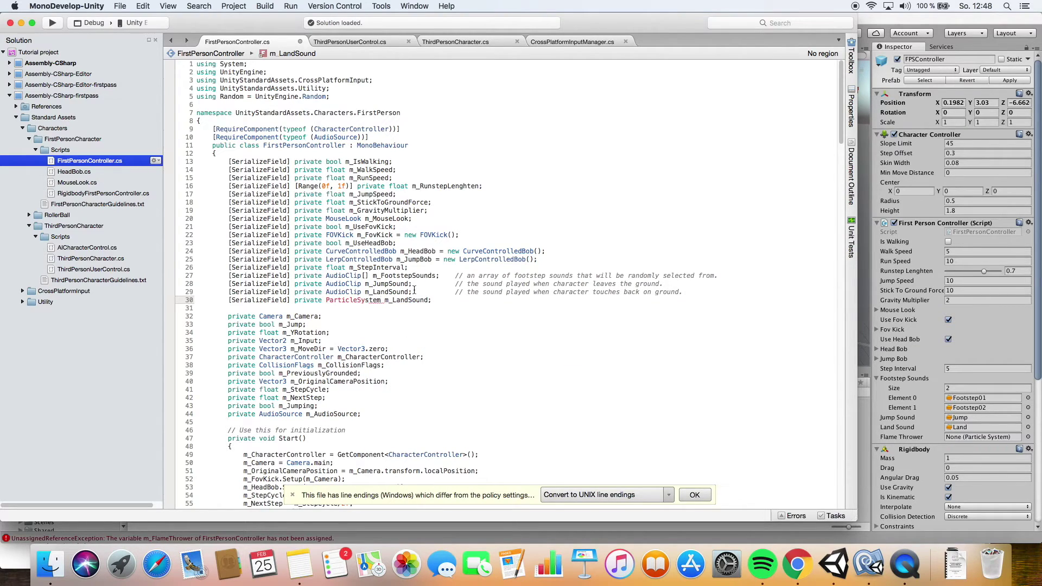
- Rename the new ParticleSystem field to m_FlameThrower
{"action": "double_click", "coordinate": [412, 300]}
{"action": "type", "text": "m_Flame"}
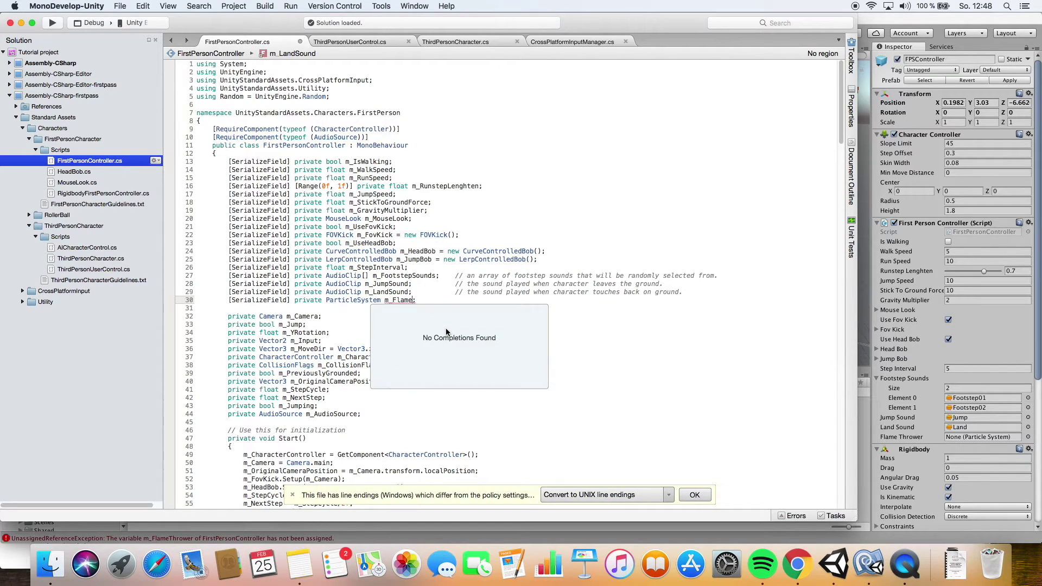
{"action": "type", "text": "Thrower"}
{"action": "left_click", "coordinate": [529, 259]}
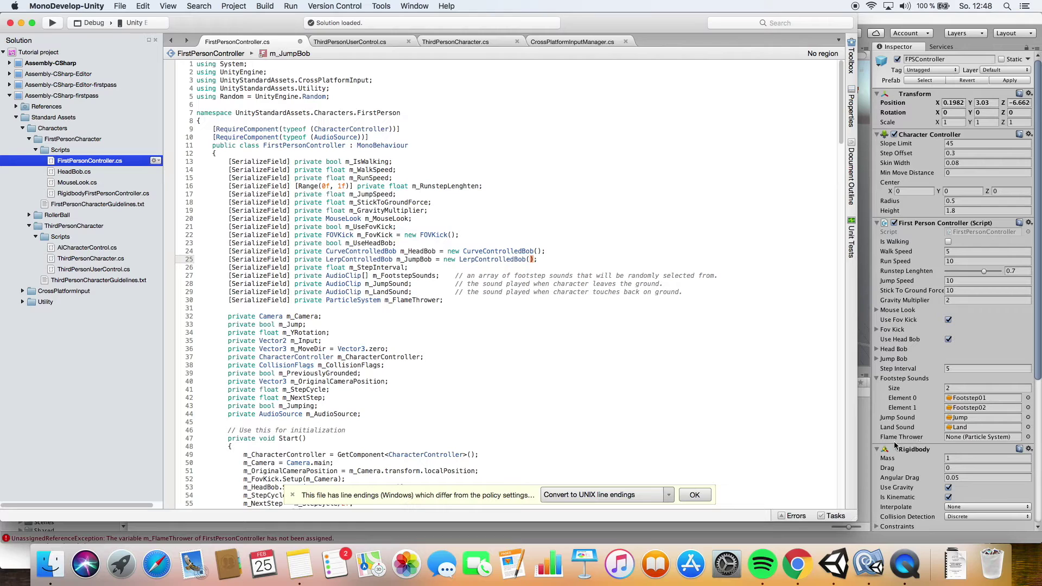
- Add the call m_FlameThrower.Stop (); at the end of the Start() method, below the m_MouseLook.Init line
{"action": "scroll", "coordinate": [409, 357], "scroll_direction": "down", "scroll_amount": 6}
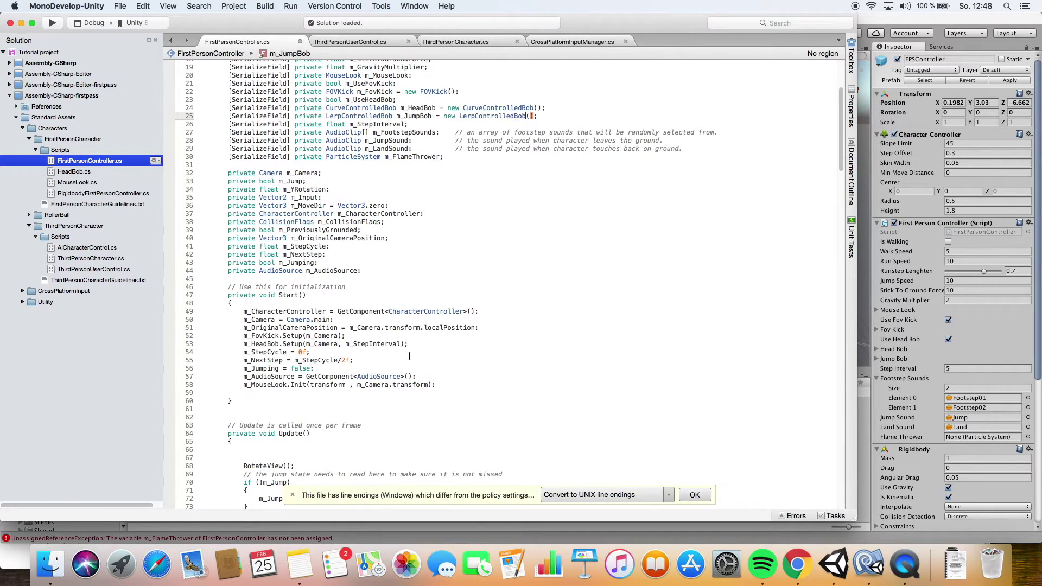
{"action": "double_click", "coordinate": [414, 156]}
{"action": "key", "text": "super+c"}
{"action": "scroll", "coordinate": [413, 266], "scroll_direction": "down", "scroll_amount": 4}
{"action": "left_click", "coordinate": [457, 289]}
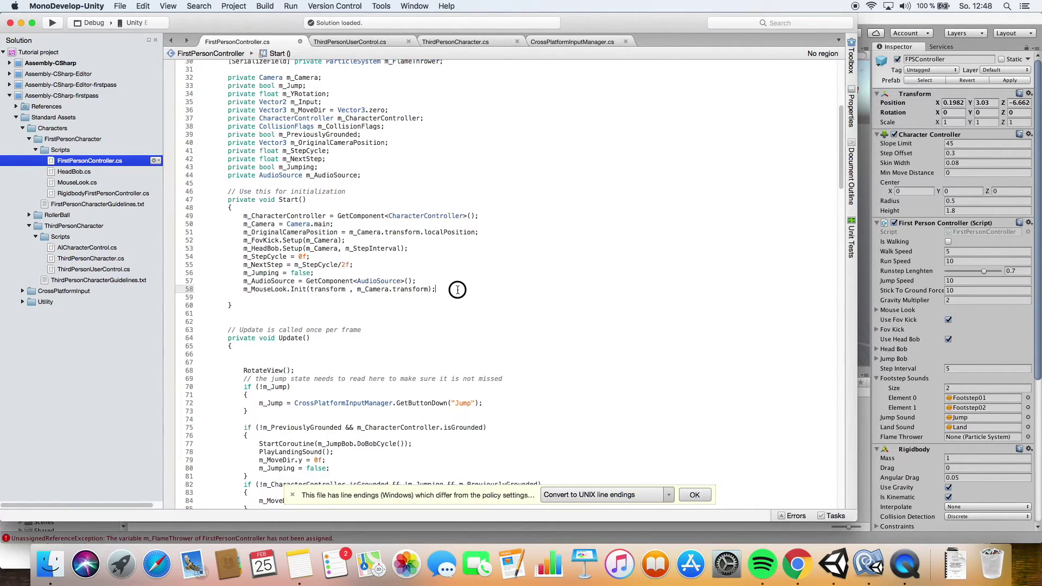
{"action": "key", "text": "Return"}
{"action": "key", "text": "super+v"}
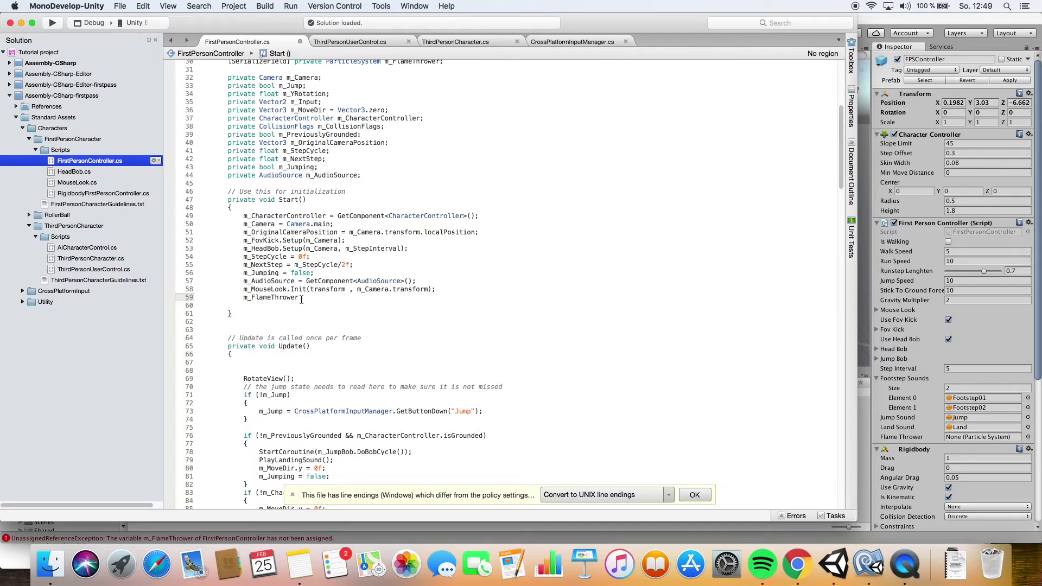
{"action": "type", "text": ".St"}
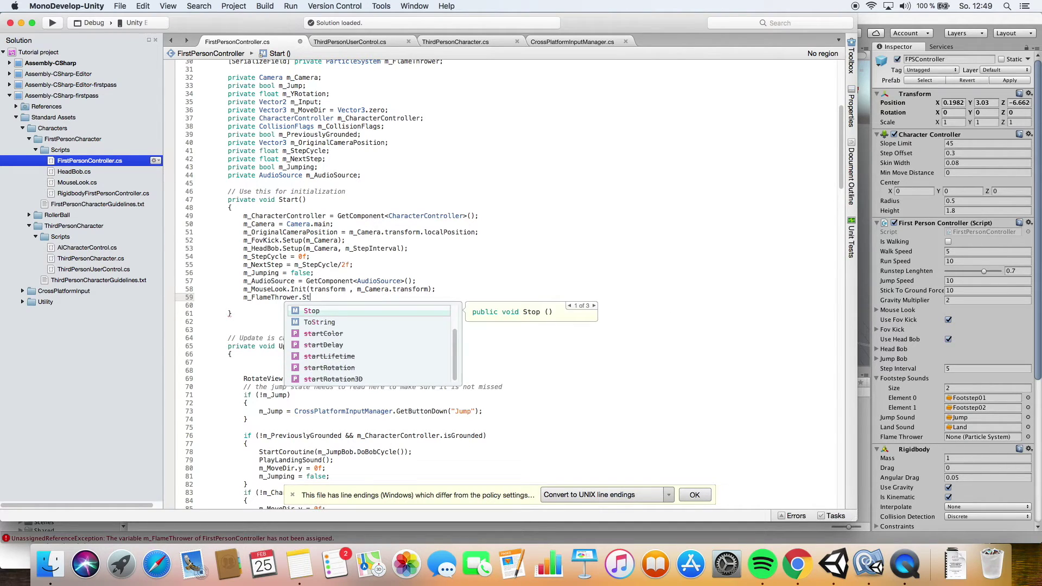
{"action": "type", "text": "op ();"}
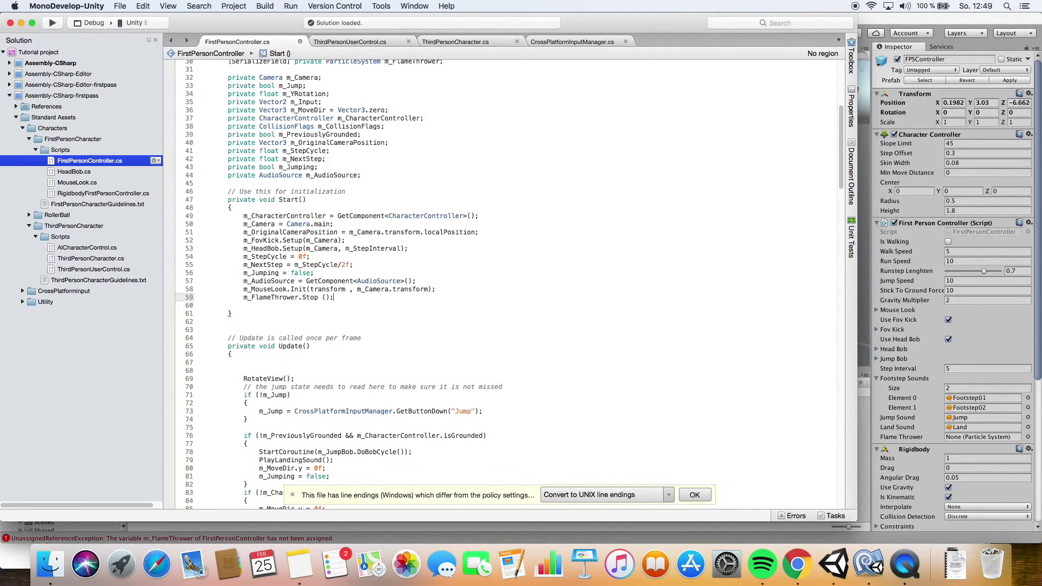
- Begin an if statement at the start of the Update() method that checks Input.GetMouseButtonDown
{"action": "scroll", "coordinate": [308, 315], "scroll_direction": "down", "scroll_amount": 2}
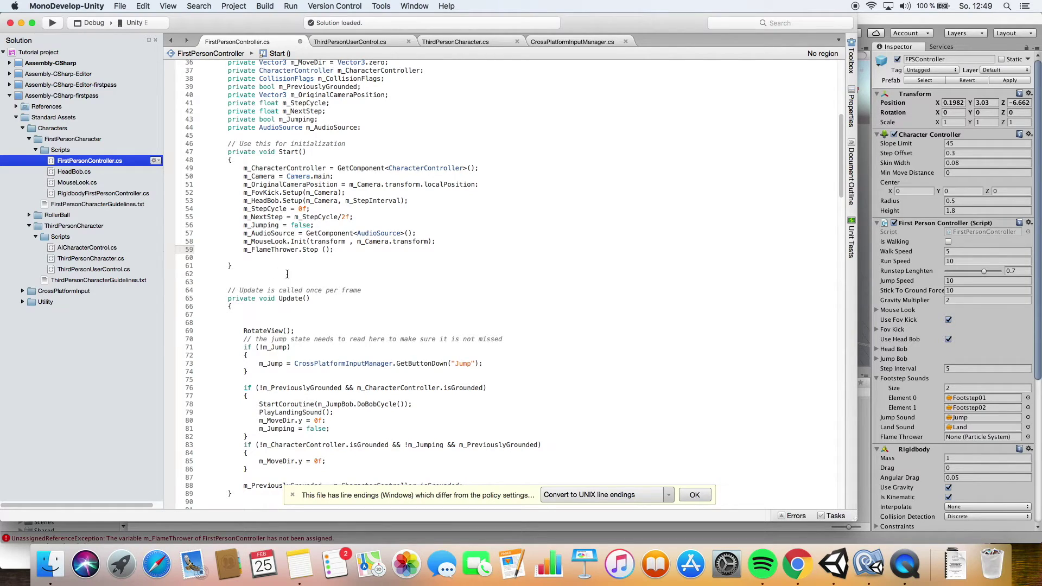
{"action": "scroll", "coordinate": [363, 273], "scroll_direction": "down", "scroll_amount": 4}
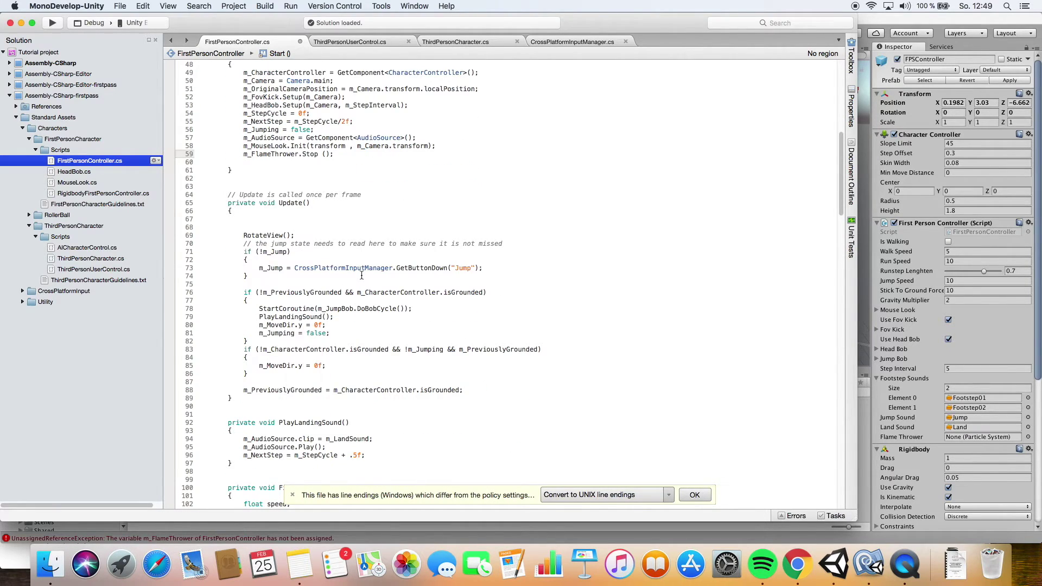
{"action": "scroll", "coordinate": [362, 275], "scroll_direction": "up", "scroll_amount": 2}
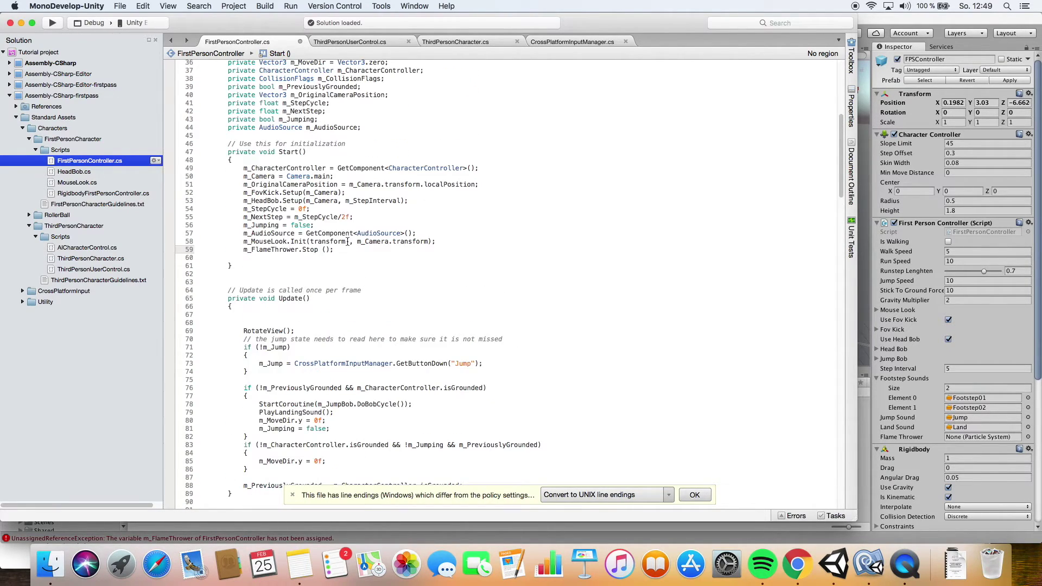
{"action": "left_click", "coordinate": [297, 273]}
{"action": "left_click", "coordinate": [264, 268]}
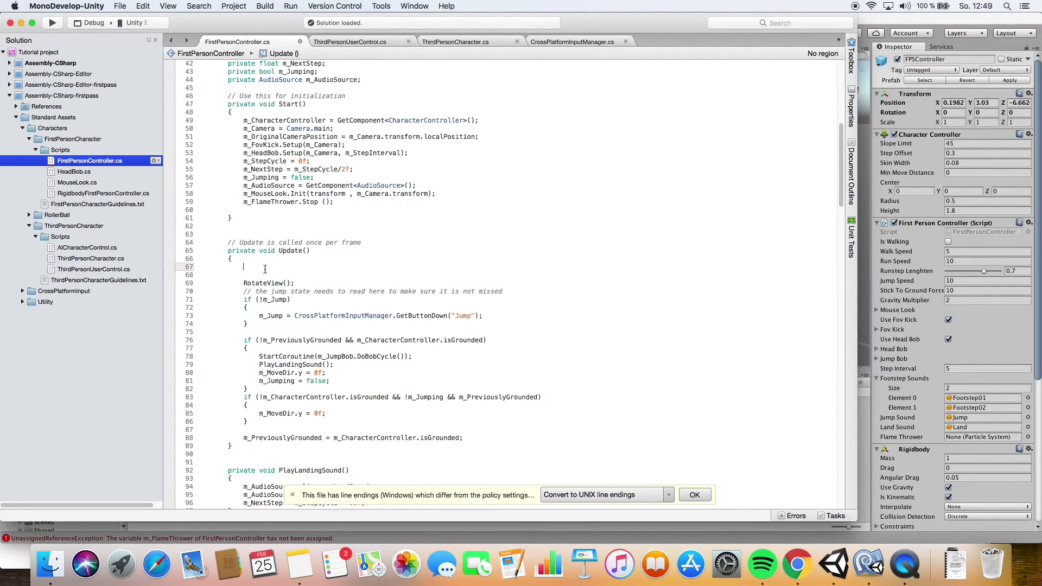
{"action": "type", "text": "If"}
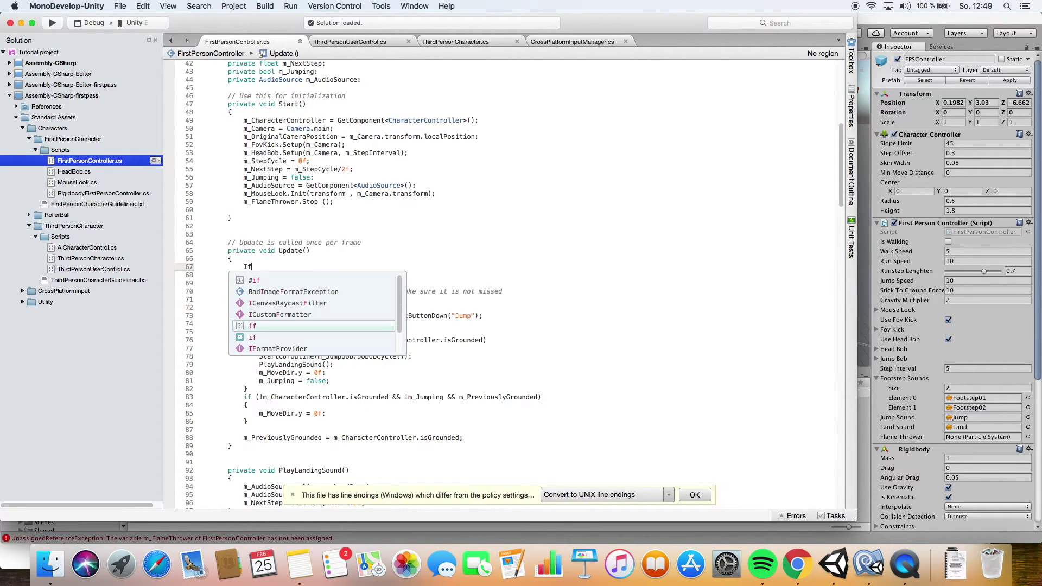
{"action": "type", "text": "(In"}
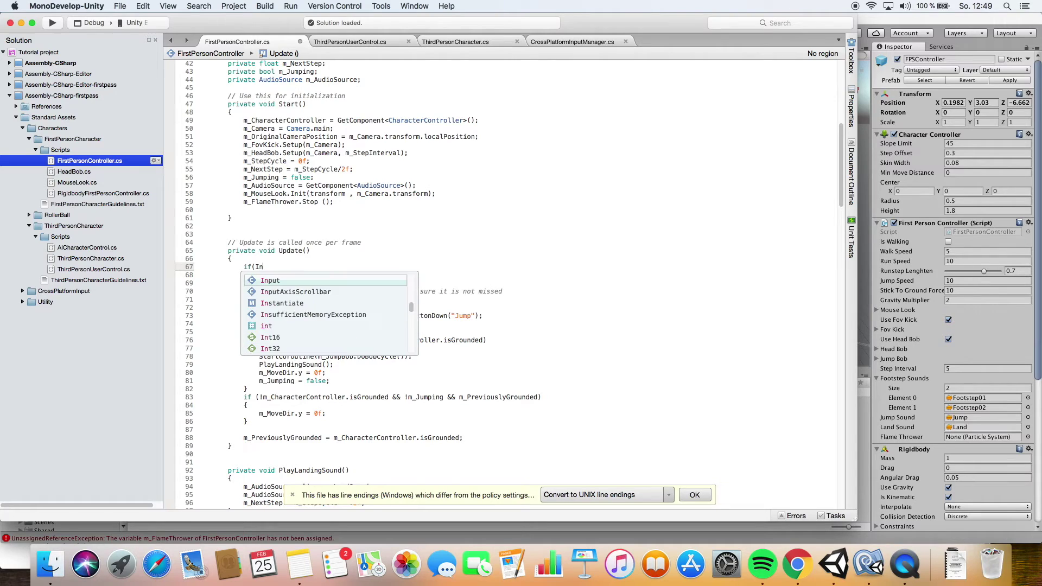
{"action": "key", "text": "Return"}
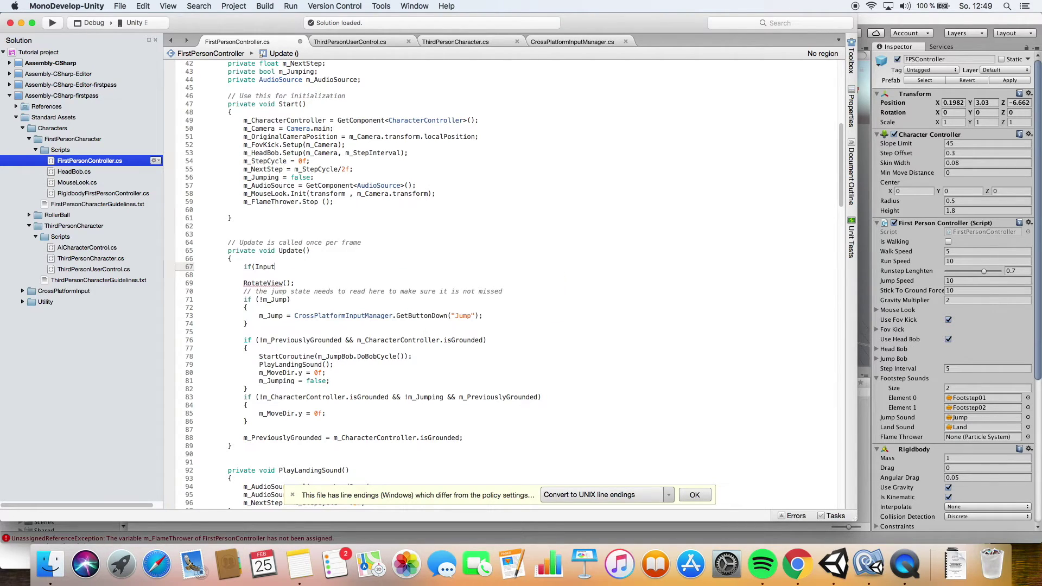
{"action": "type", "text": "."}
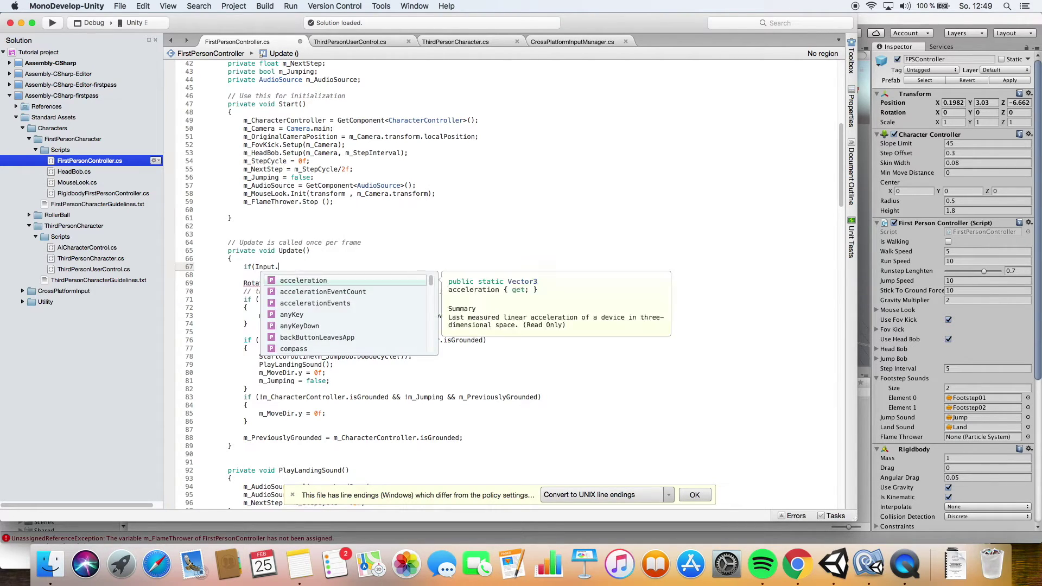
{"action": "type", "text": "GetMou"}
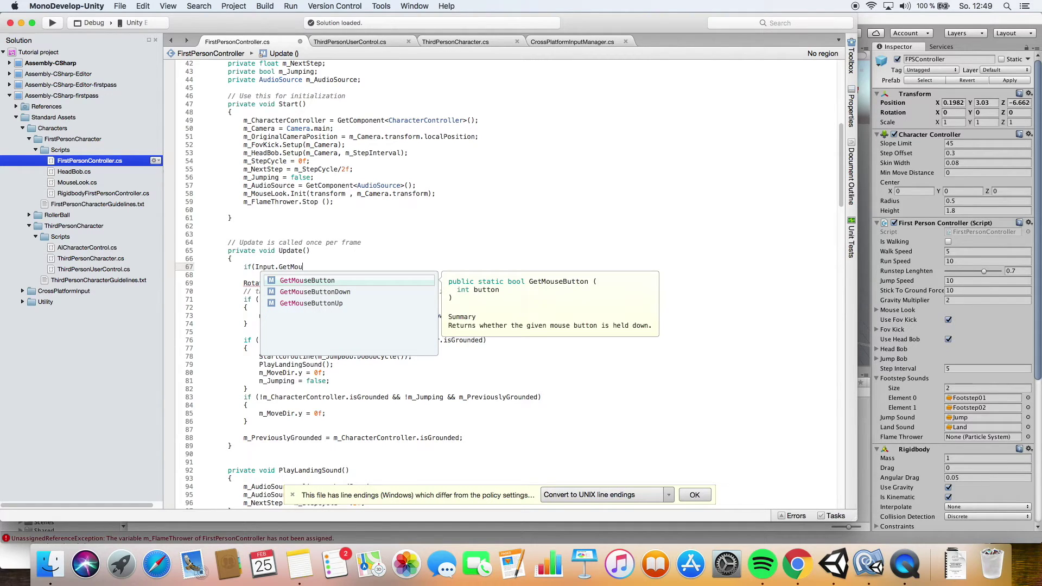
{"action": "key", "text": "Down"}
{"action": "type", "text": "u"}
{"action": "key", "text": "Return"}
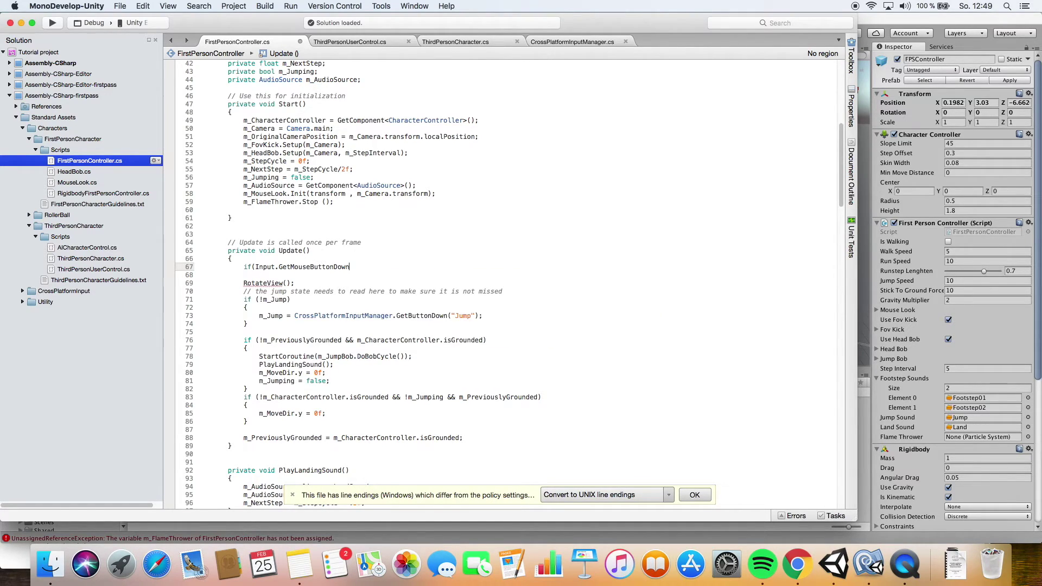
- Complete the condition with mouse button 0 and add an empty braced body to the if statement
{"action": "type", "text": "(0)"}
{"action": "type", "text": "="}
{"action": "type", "text": "{"}
{"action": "key", "text": "Return"}
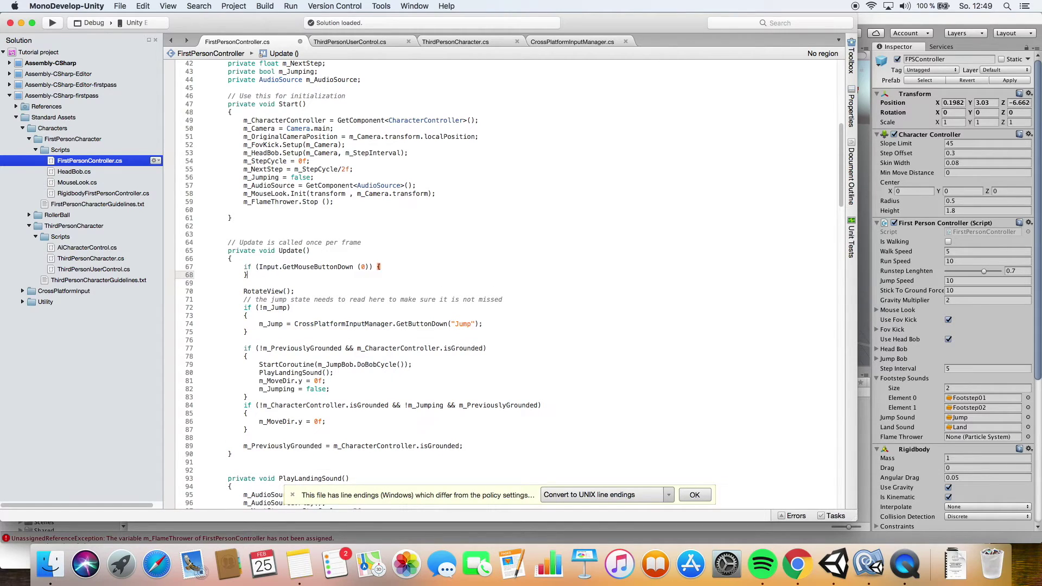
{"action": "type", "text": "}"}
{"action": "key", "text": "Return"}
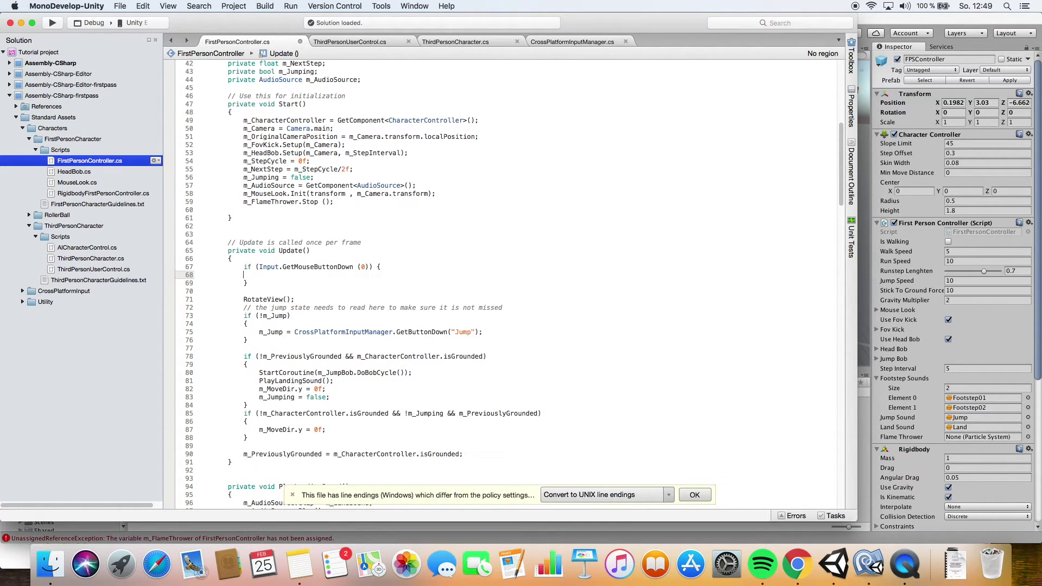
- Call m_FlameThrower.Play (); inside the GetMouseButtonDown block
{"action": "type", "text": "m_Fl"}
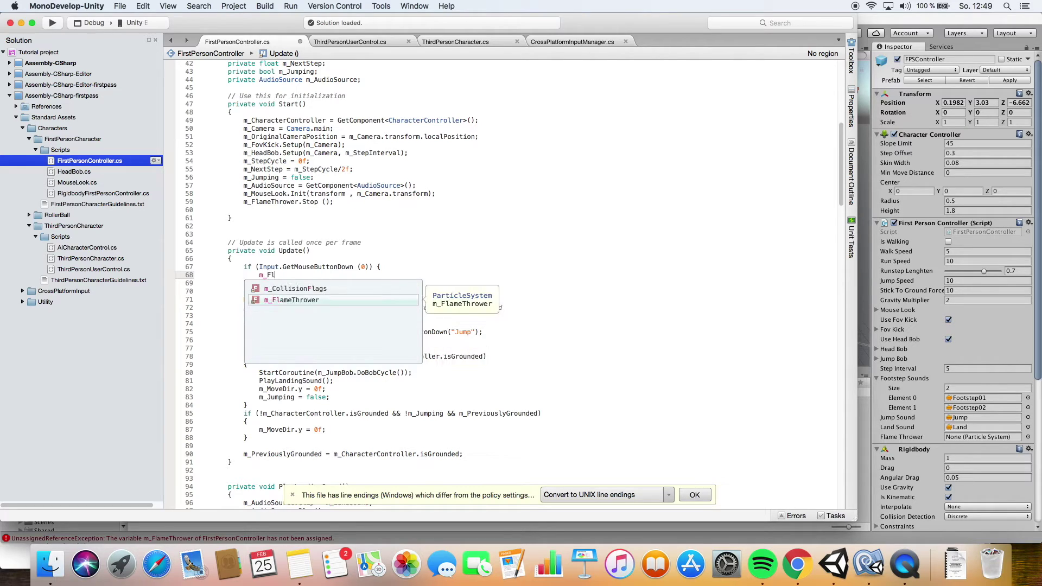
{"action": "key", "text": "Return"}
{"action": "type", "text": ".P"}
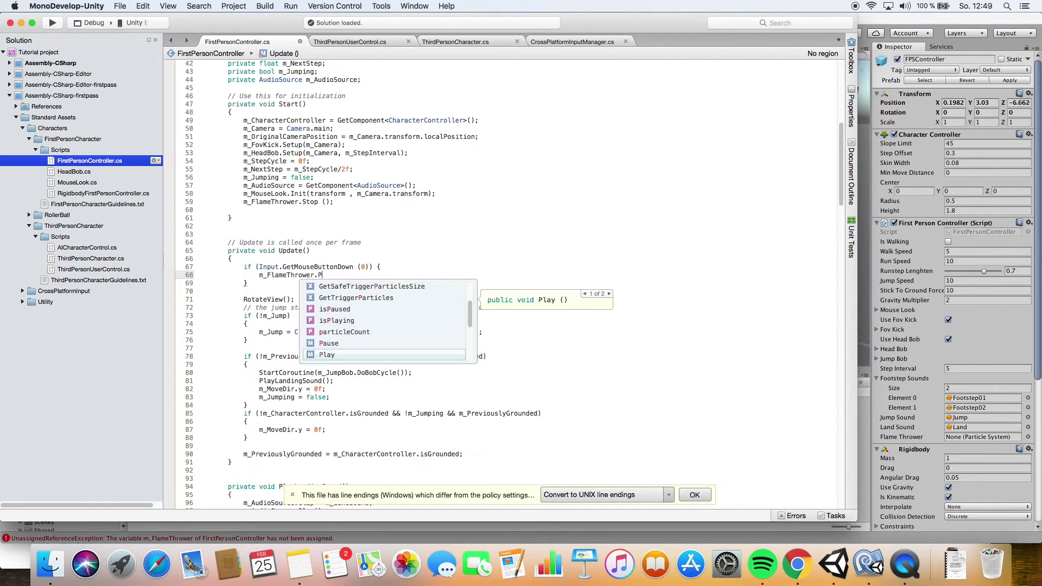
{"action": "type", "text": "lay ();"}
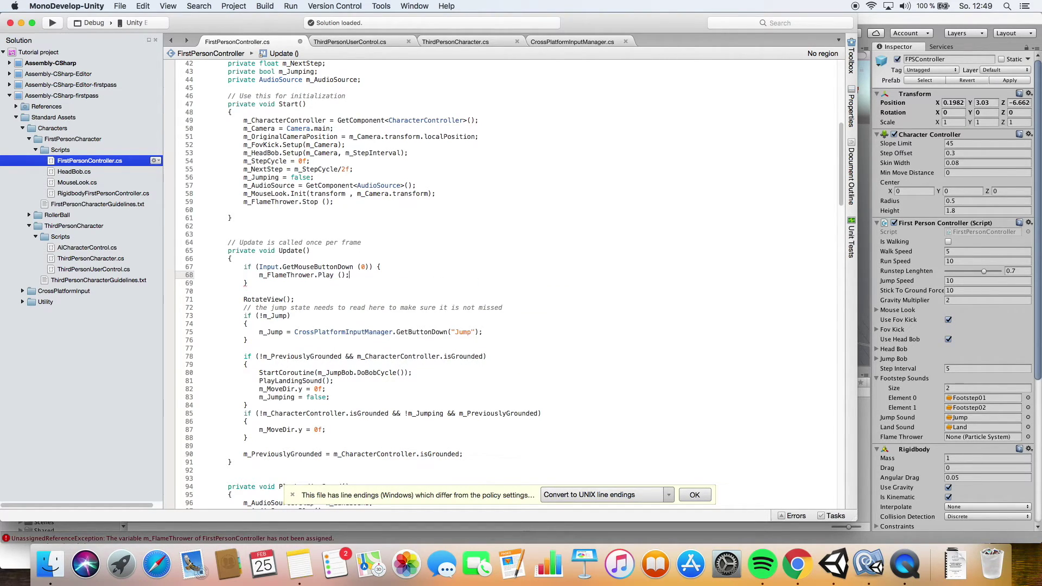
- Duplicate the mouse-button if block directly below itself and change the copy's condition to Input.GetMouseButtonUp (0)
{"action": "left_click_drag", "start_coordinate": [248, 283], "coordinate": [240, 267]}
{"action": "key", "text": "super+c"}
{"action": "left_click", "coordinate": [248, 284]}
{"action": "key", "text": "Return"}
{"action": "key", "text": "super+v"}
{"action": "left_click_drag", "start_coordinate": [353, 292], "coordinate": [337, 291]}
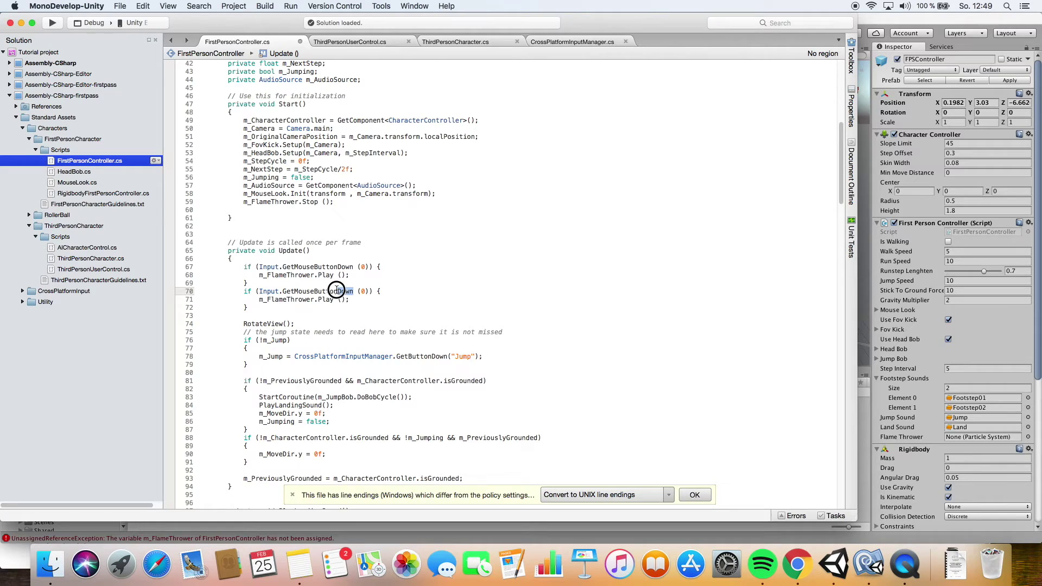
{"action": "type", "text": "UP"}
- Change the call in the GetMouseButtonUp block to m_FlameThrower.Stop () and save the script
{"action": "double_click", "coordinate": [326, 299]}
{"action": "type", "text": "Stop"}
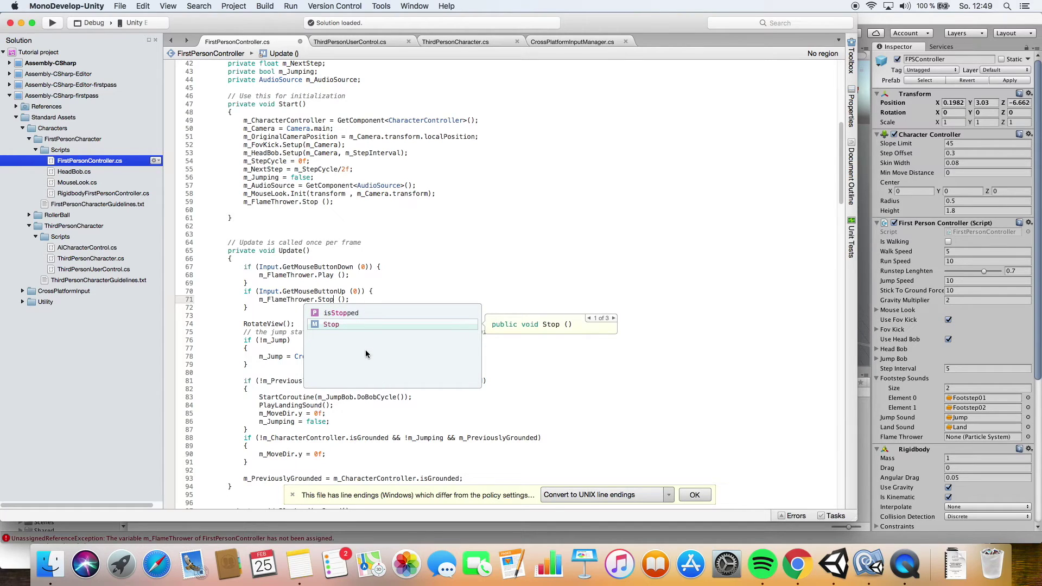
{"action": "left_click", "coordinate": [459, 252]}
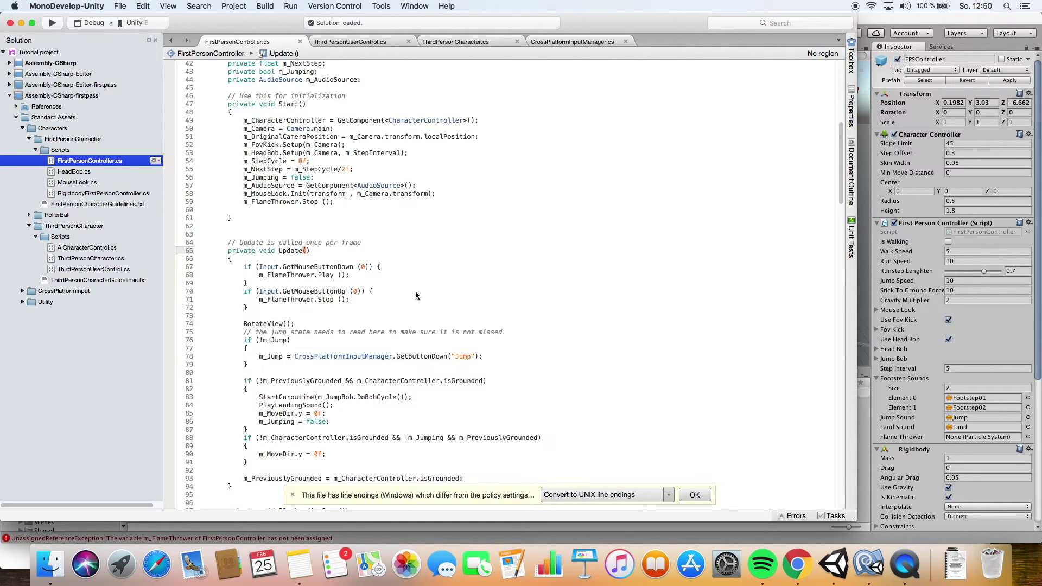
{"action": "left_click", "coordinate": [378, 350]}
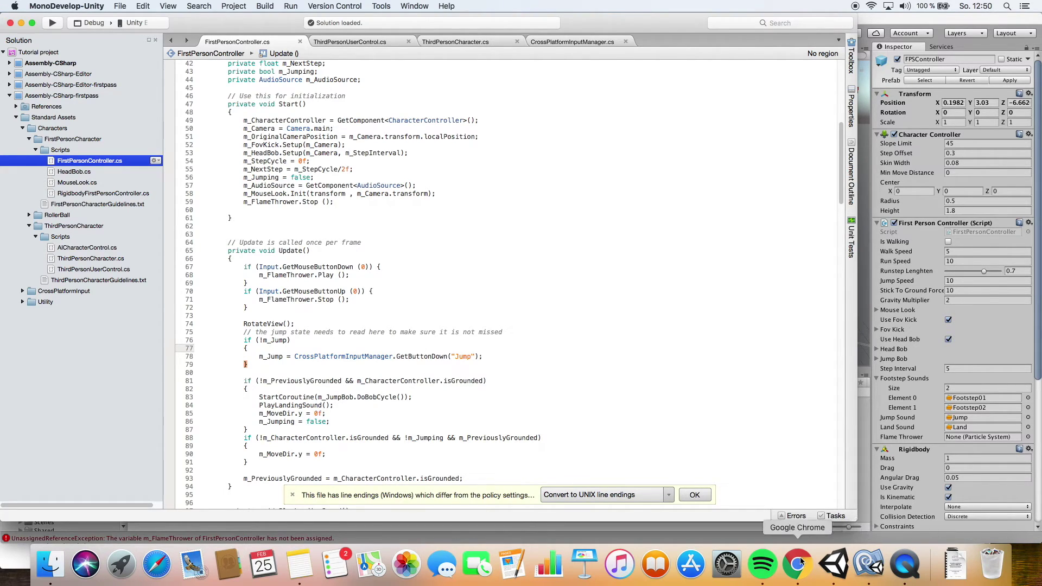
- Switch to Unity, run the scene to test the flamethrower, and exit Play mode
{"action": "left_click", "coordinate": [836, 565]}
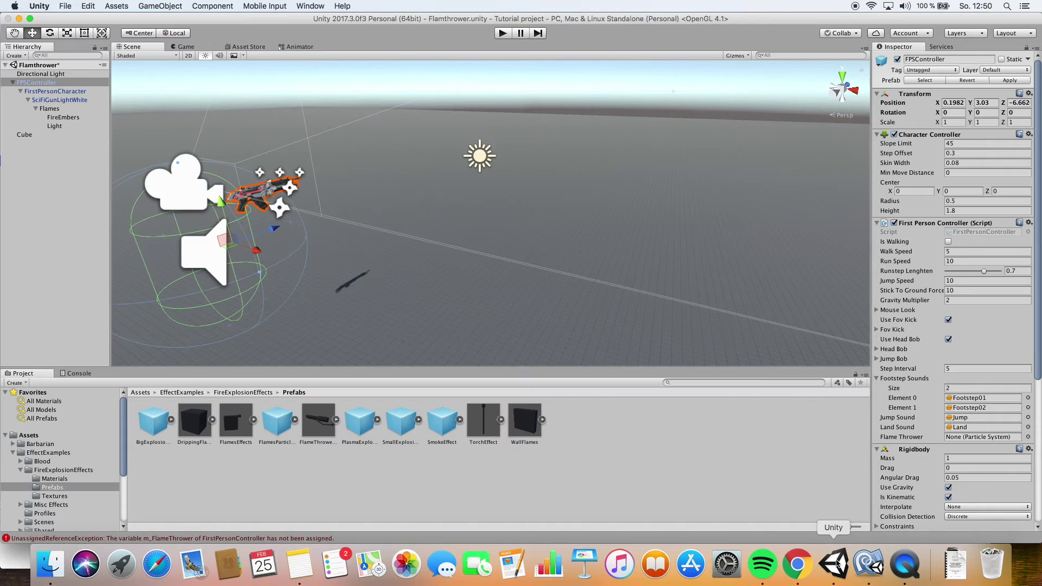
{"action": "left_click", "coordinate": [505, 33]}
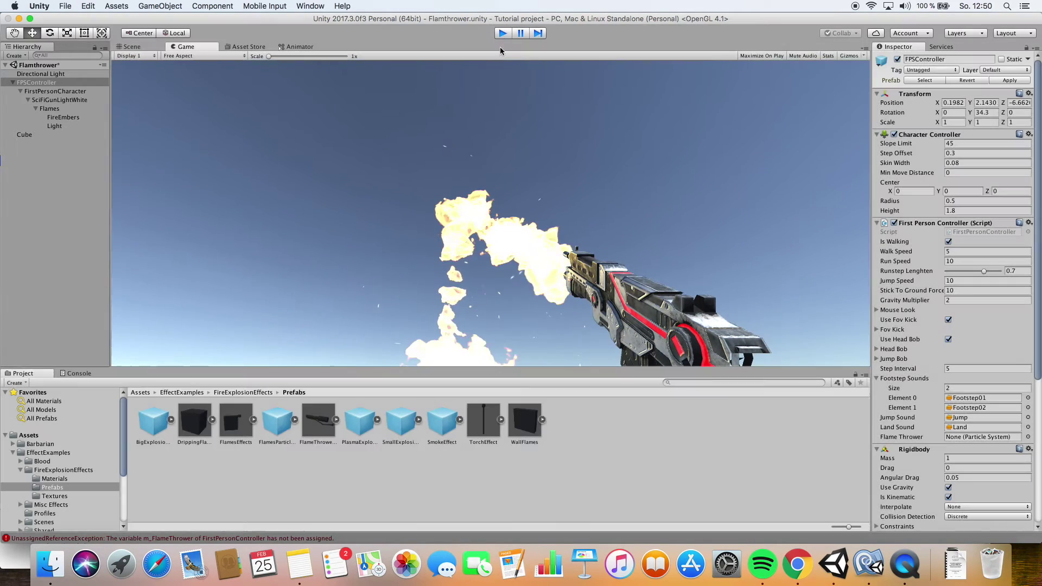
{"action": "left_click", "coordinate": [502, 33]}
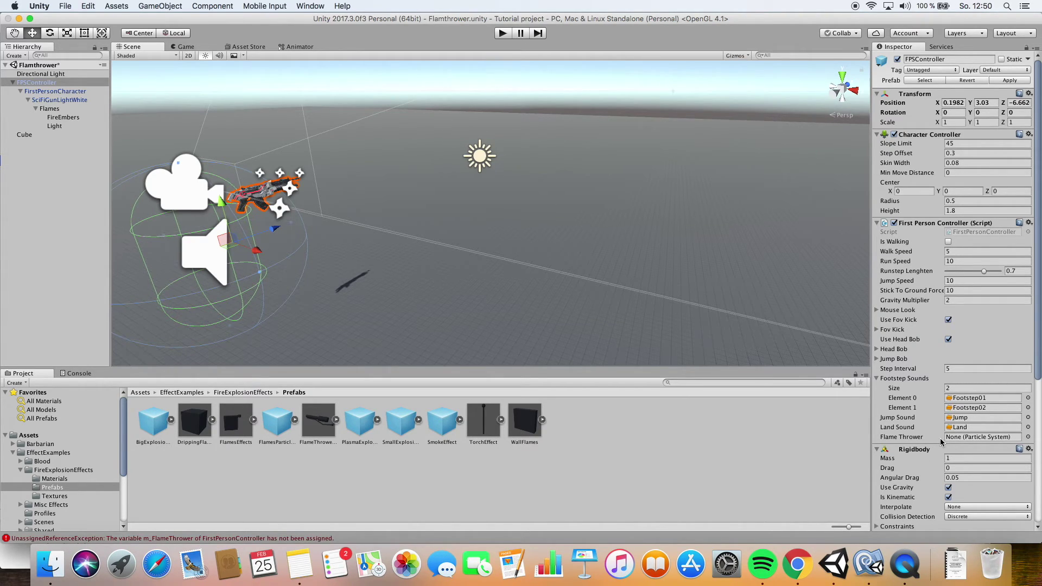
- Assign the gun's Flames particle system to the Flame Thrower field of the FPSController's First Person Controller script
{"action": "left_click", "coordinate": [36, 110]}
{"action": "left_click_drag", "start_coordinate": [47, 111], "coordinate": [956, 439]}
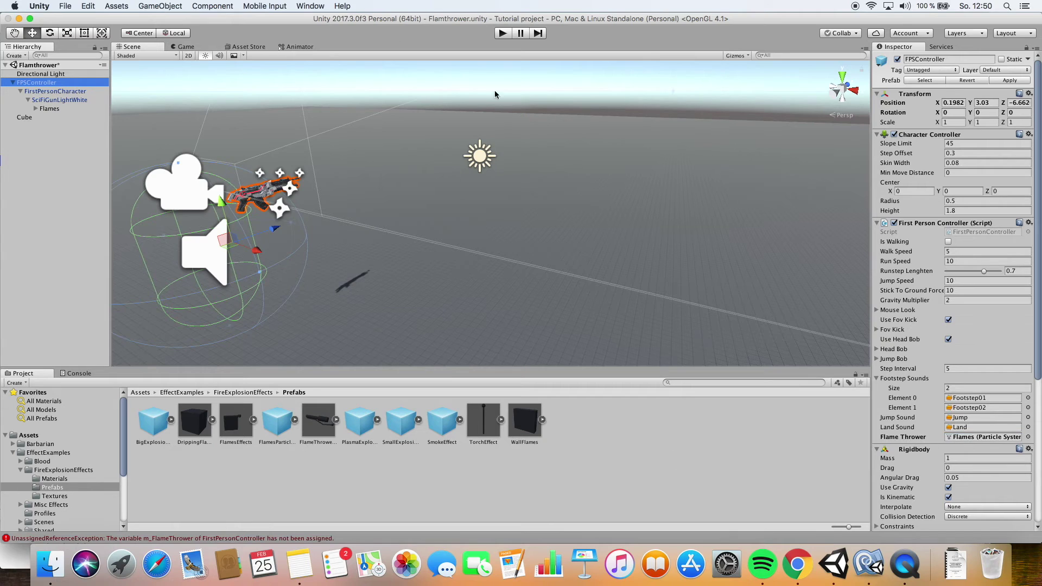
- Run the scene and test the flamethrower by firing repeated bursts while walking and turning the character
{"action": "left_click", "coordinate": [503, 33]}
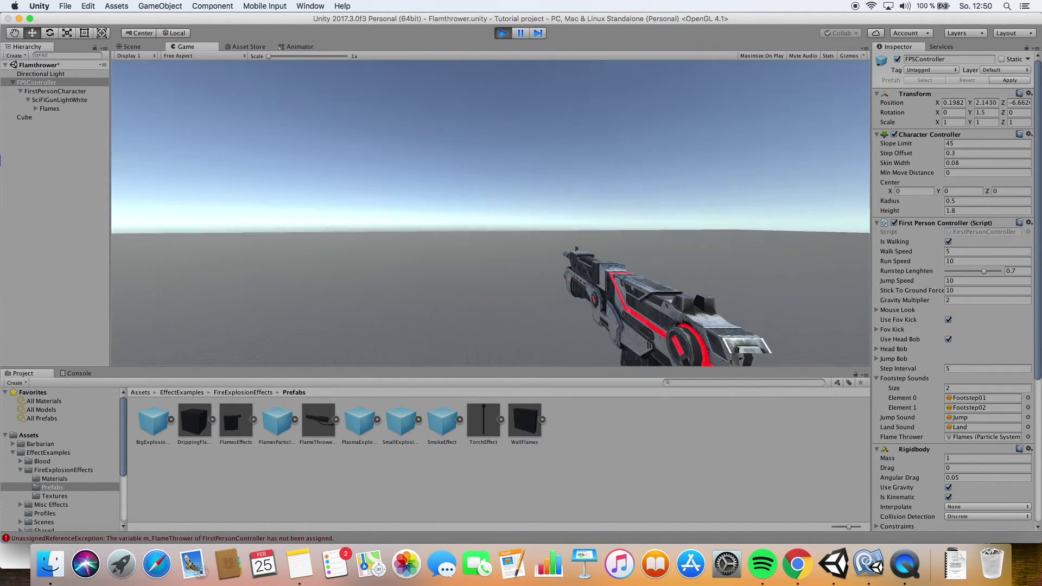
{"action": "key", "text": "s"}
{"action": "key", "text": "d"}
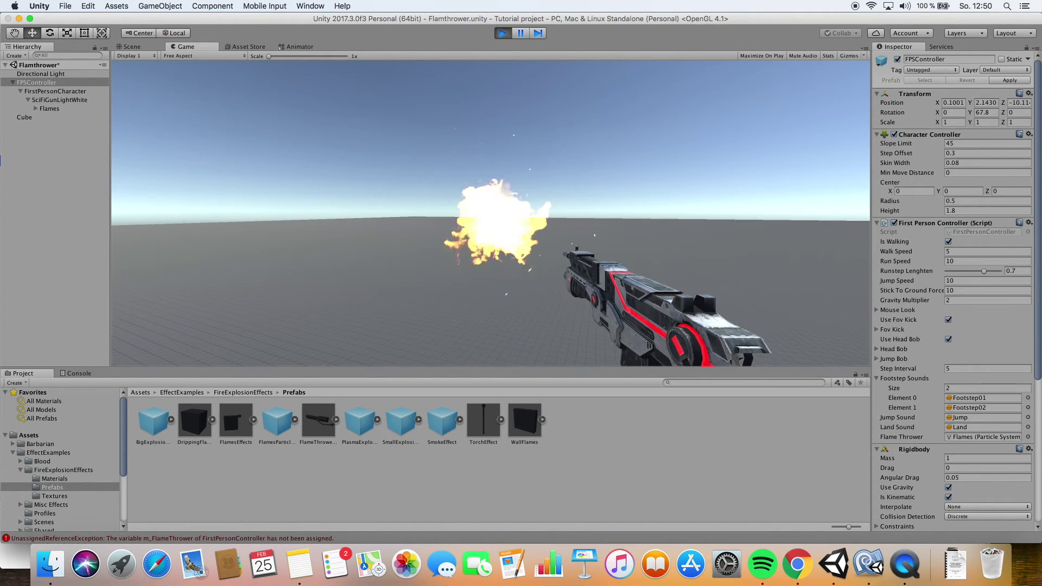
{"action": "left_click", "coordinate": [491, 214]}
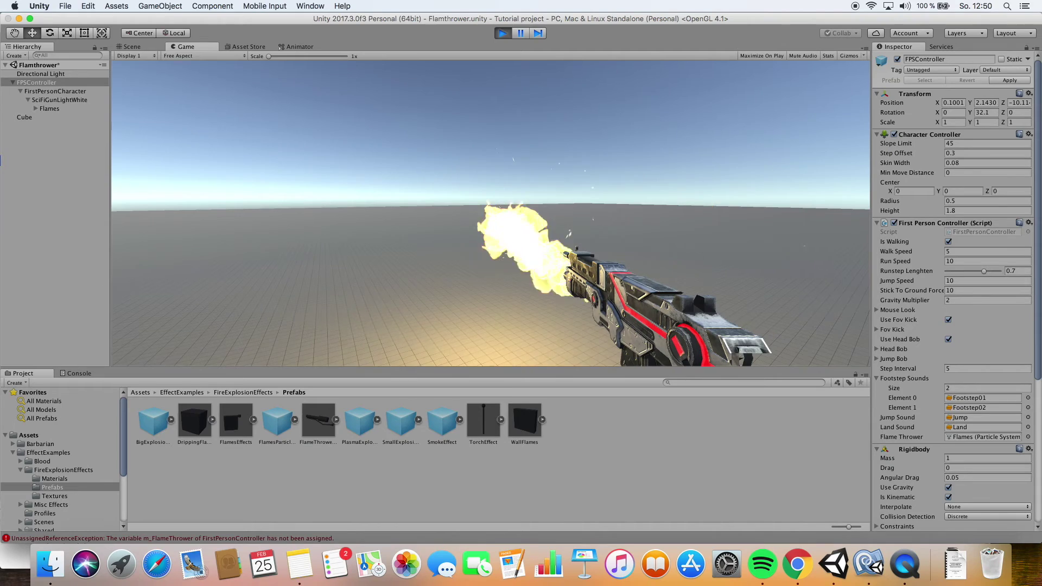
{"action": "key", "text": "w"}
{"action": "left_click", "coordinate": [490, 213]}
{"action": "key", "text": "a"}
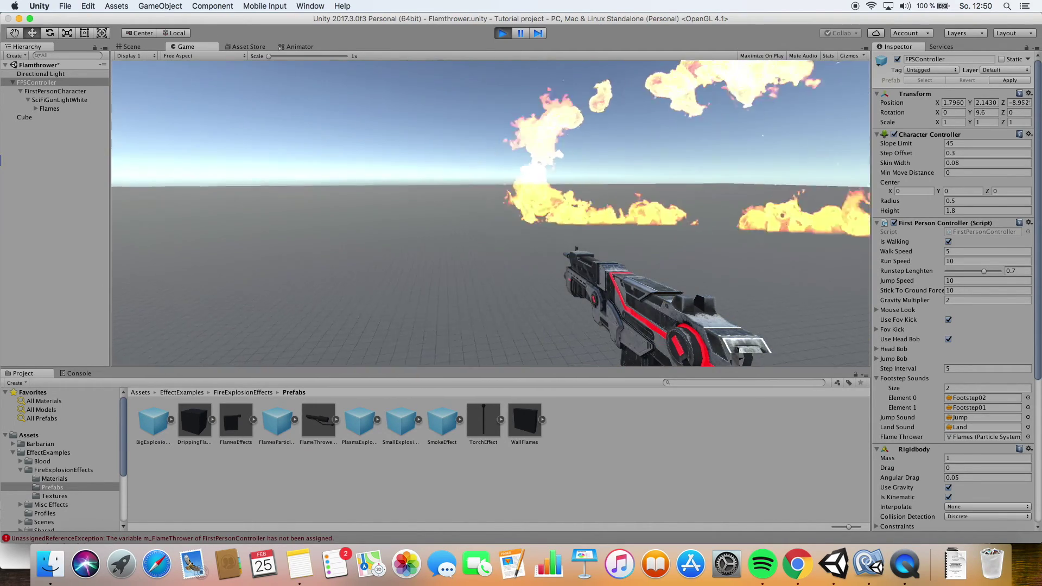
{"action": "left_click", "coordinate": [491, 214]}
{"action": "key", "text": "a"}
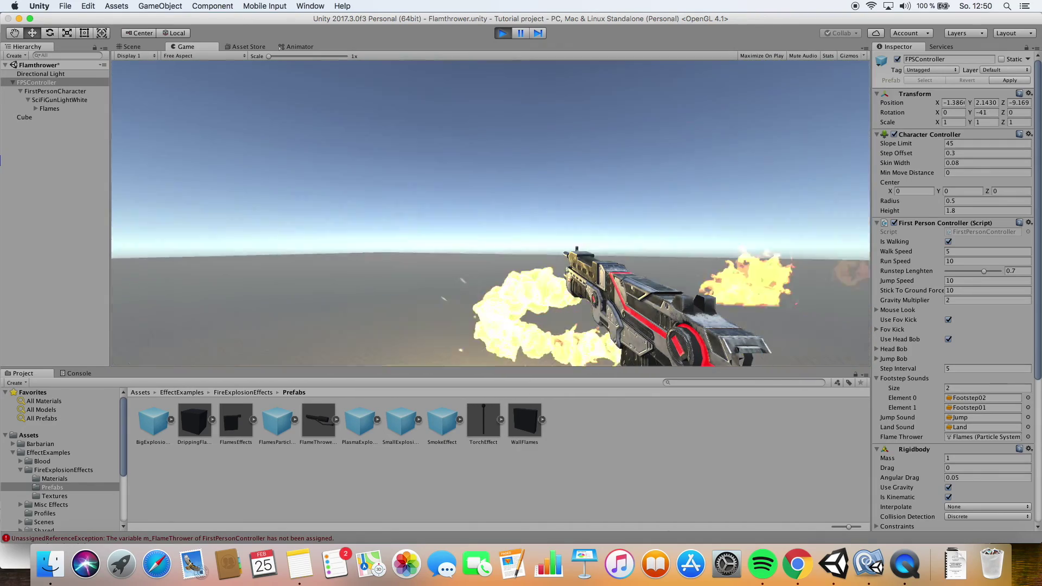
{"action": "key", "text": "w"}
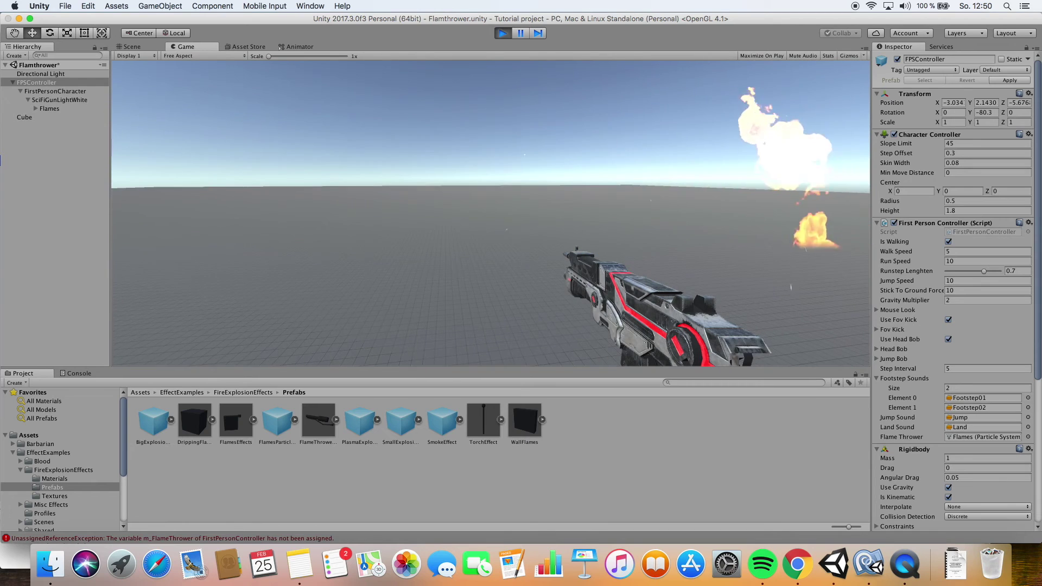
{"action": "left_click_drag", "start_coordinate": [491, 214], "coordinate": [490, 213]}
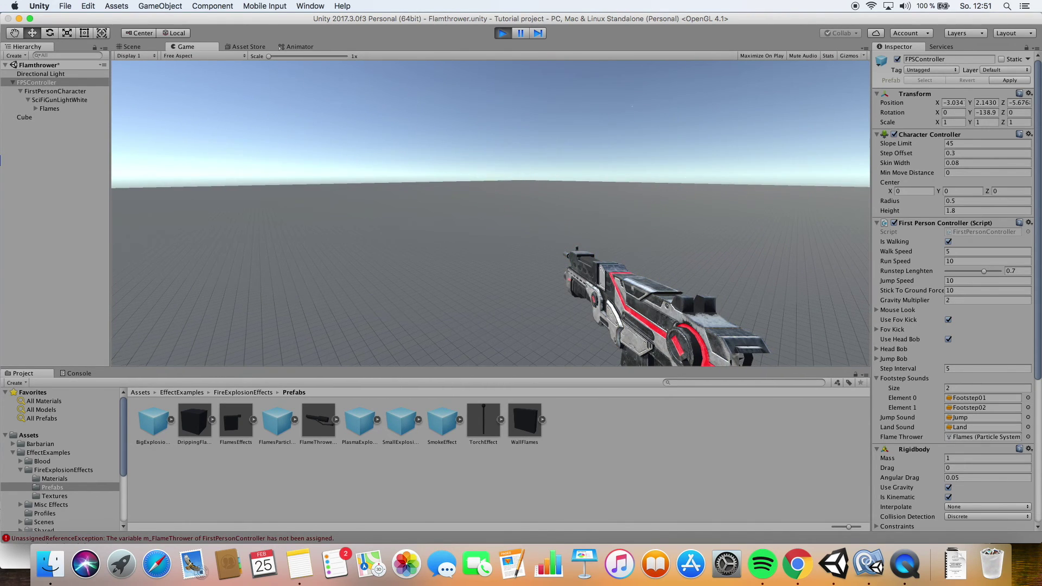